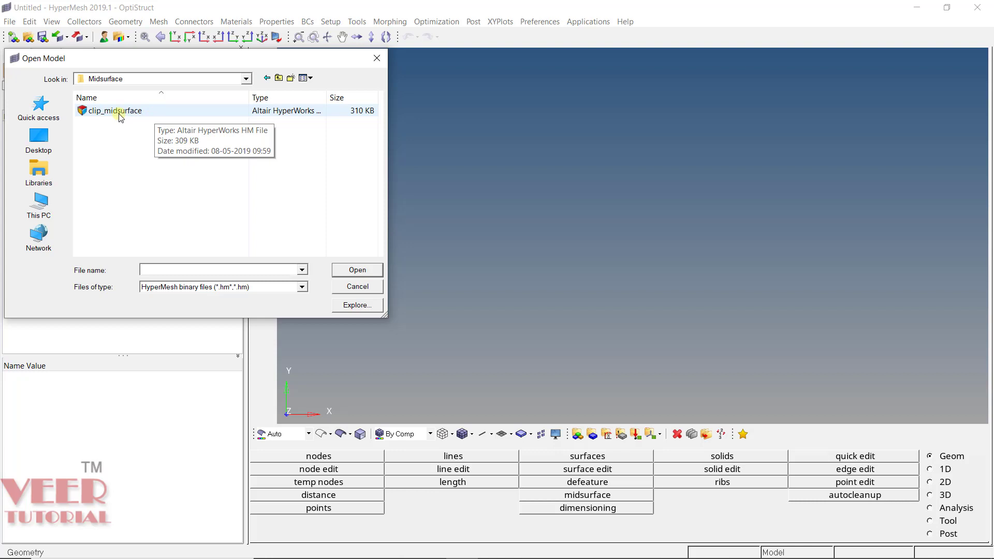
Open the clip_midsurface model and delete its construct material
double_click(119, 111)
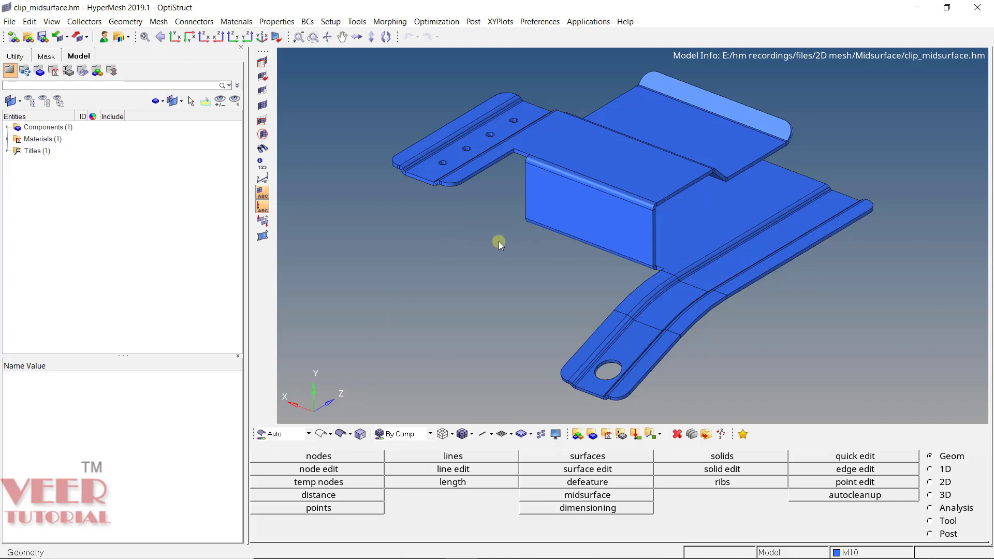
left_click(8, 139)
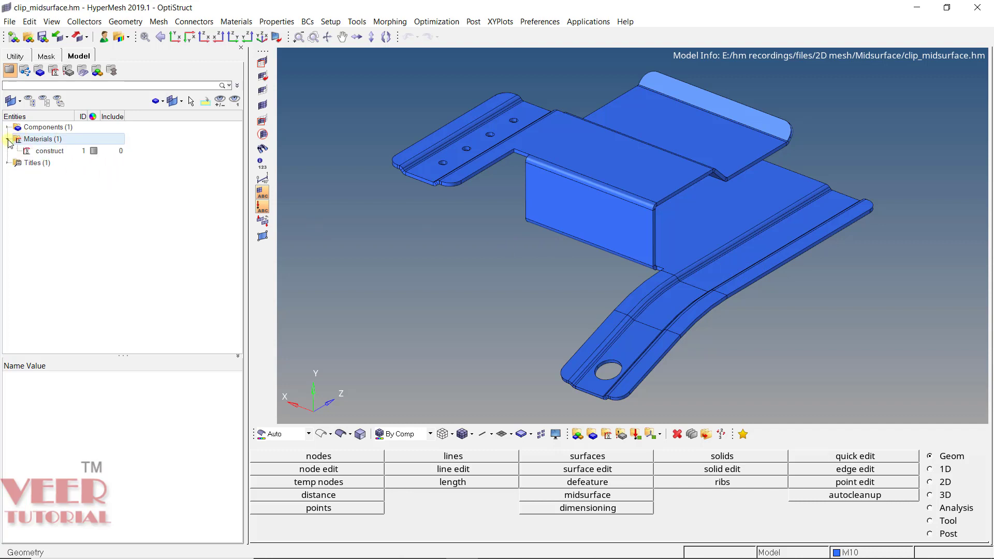
left_click(47, 139)
left_click(34, 139)
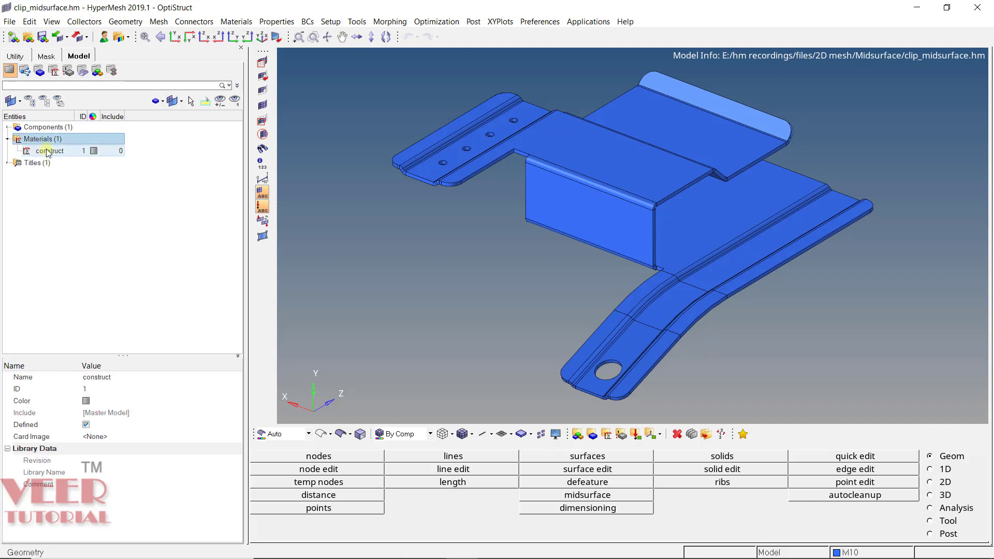
left_click(47, 151)
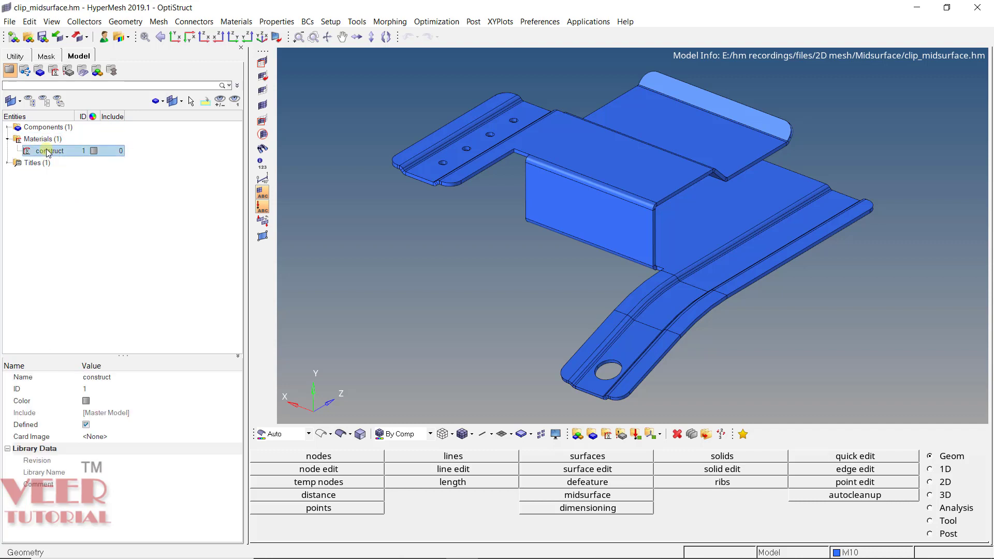
right_click(45, 149)
left_click(86, 312)
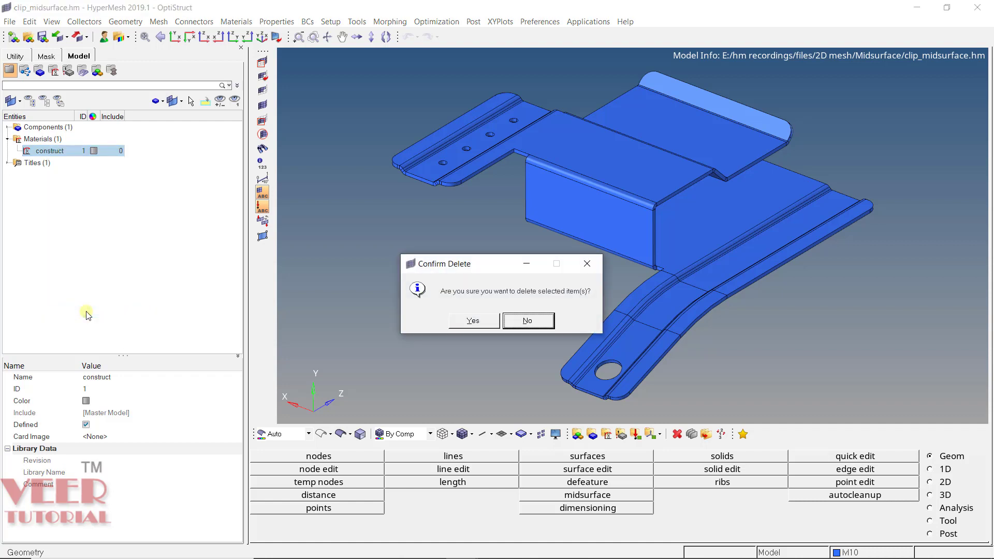
left_click(483, 322)
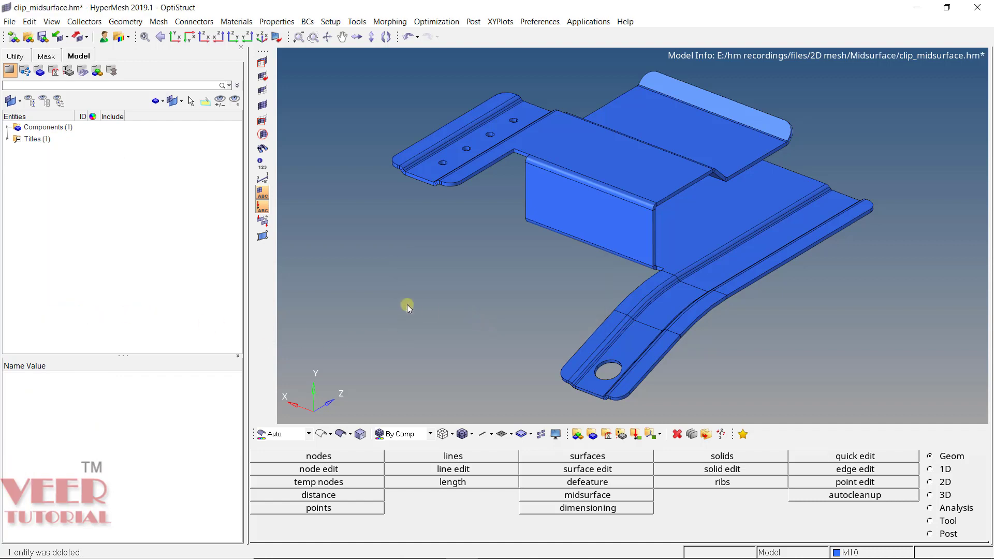
Change the colour of the lvl10 component to light pink
left_click(7, 127)
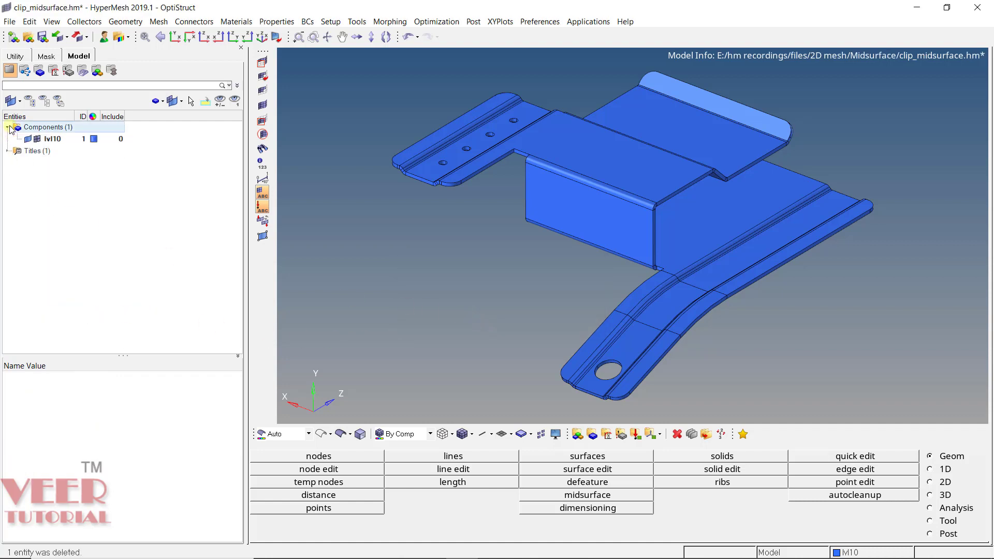
left_click(55, 140)
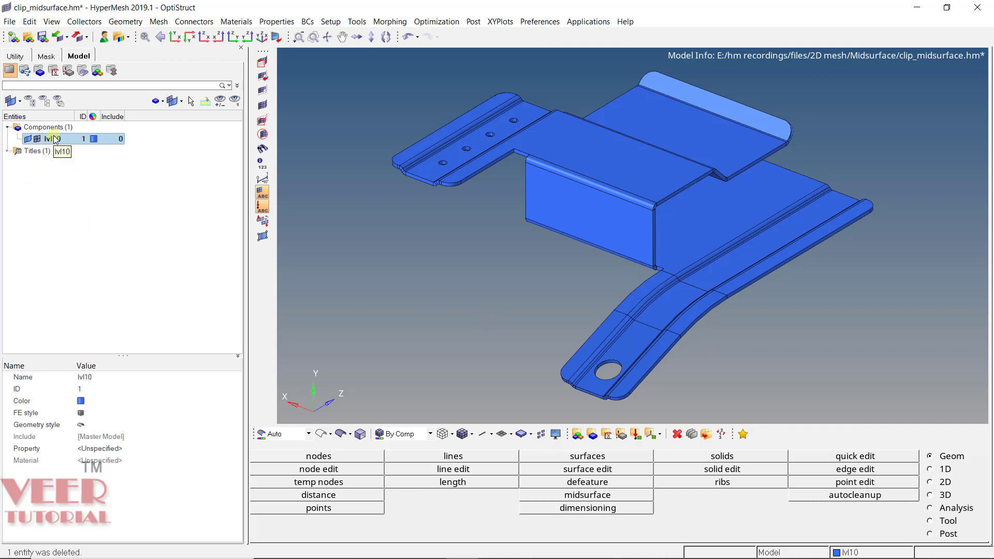
left_click(94, 139)
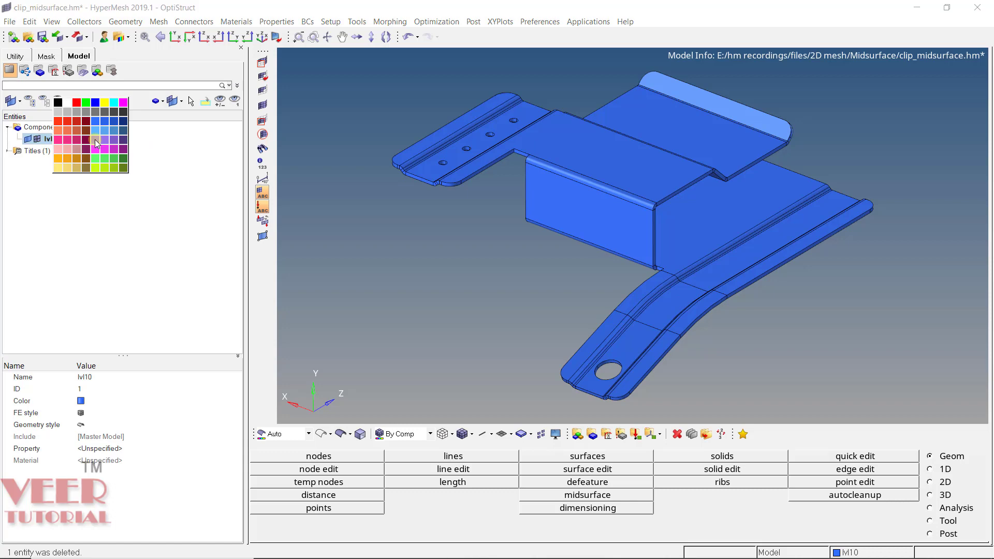
left_click(58, 151)
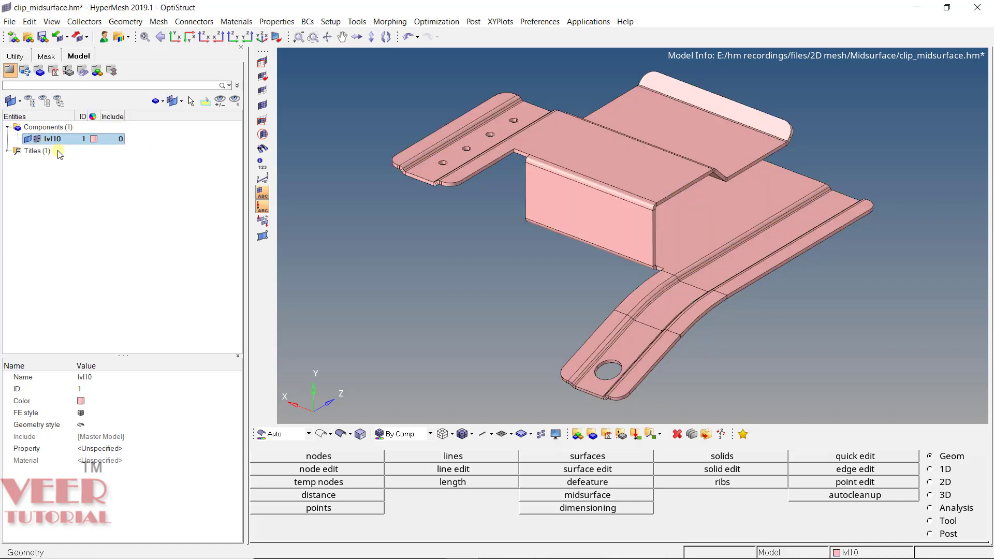
Set the geometry colour mode to Mixed to show the clip's edge topology
left_click_drag(679, 232, 628, 218, "ctrl")
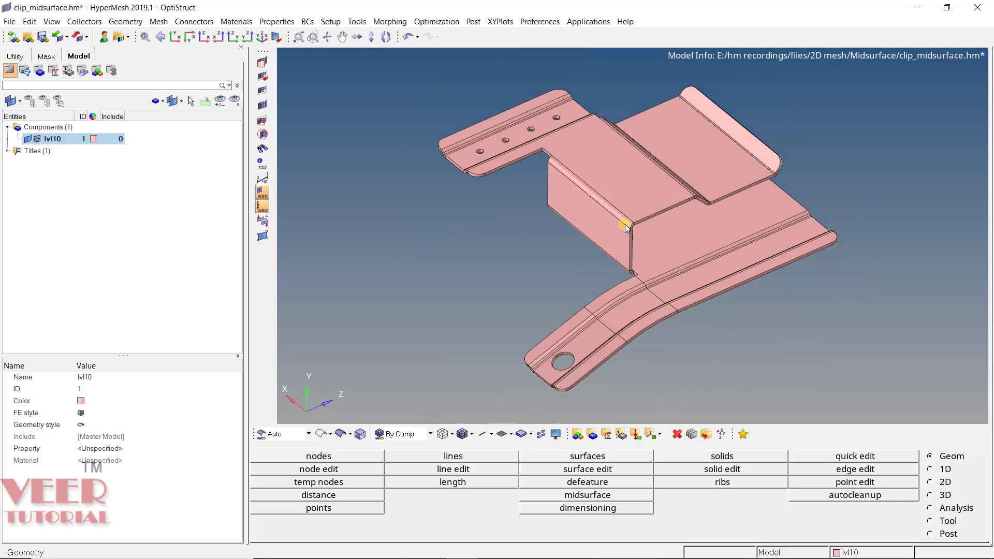
scroll(626, 304, "down", 2)
scroll(616, 303, "up", 3)
scroll(604, 306, "up", 6)
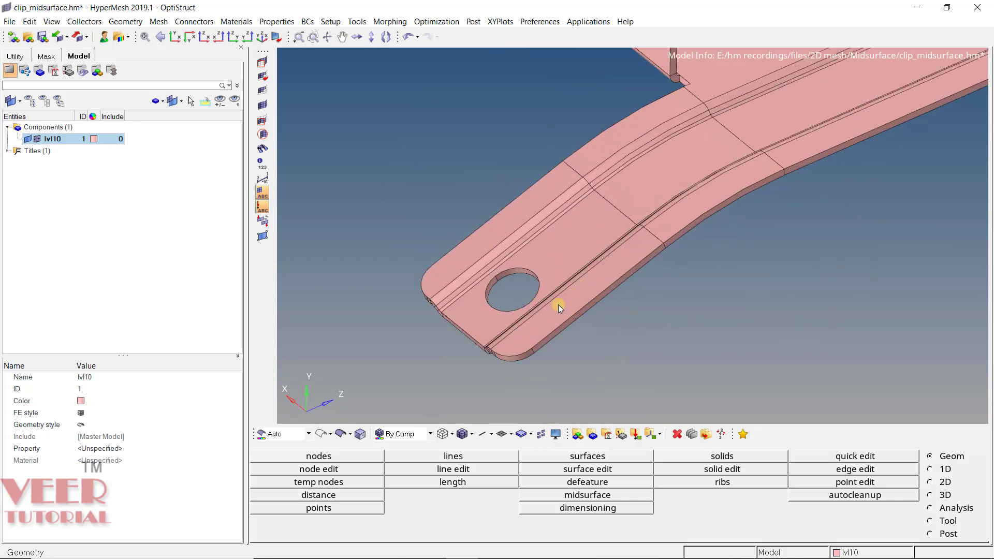
scroll(486, 349, "down", 3)
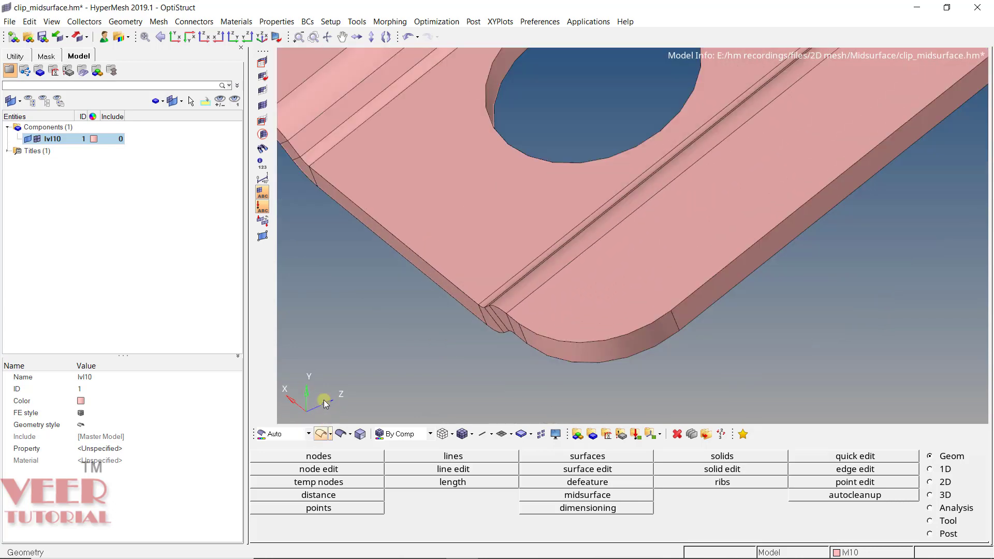
left_click(309, 436)
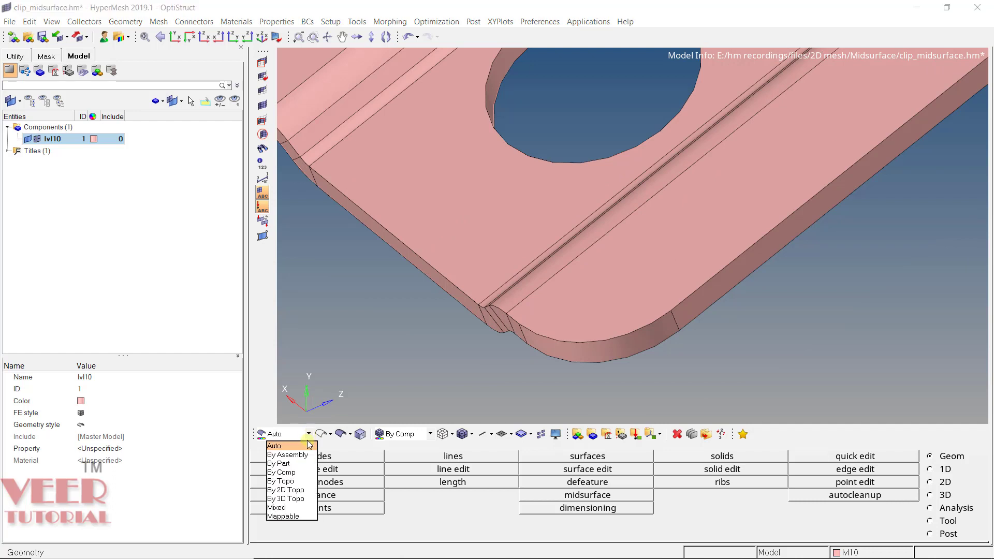
left_click(283, 508)
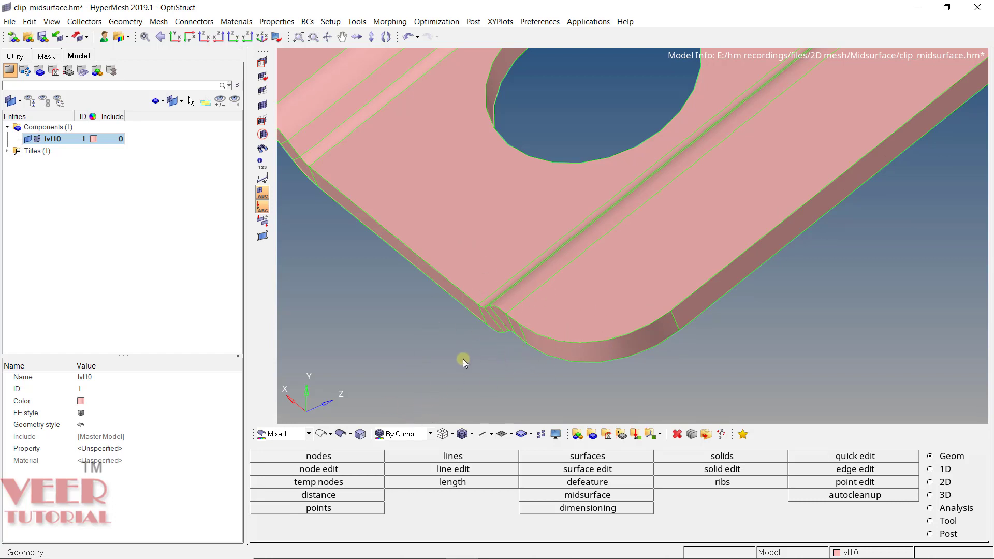
Measure the sheet thickness between two opposite edge points at the bend of the clip's upper flange
scroll(415, 359, "down", 5)
left_click_drag(397, 356, 579, 215, "ctrl")
scroll(652, 200, "up", 6)
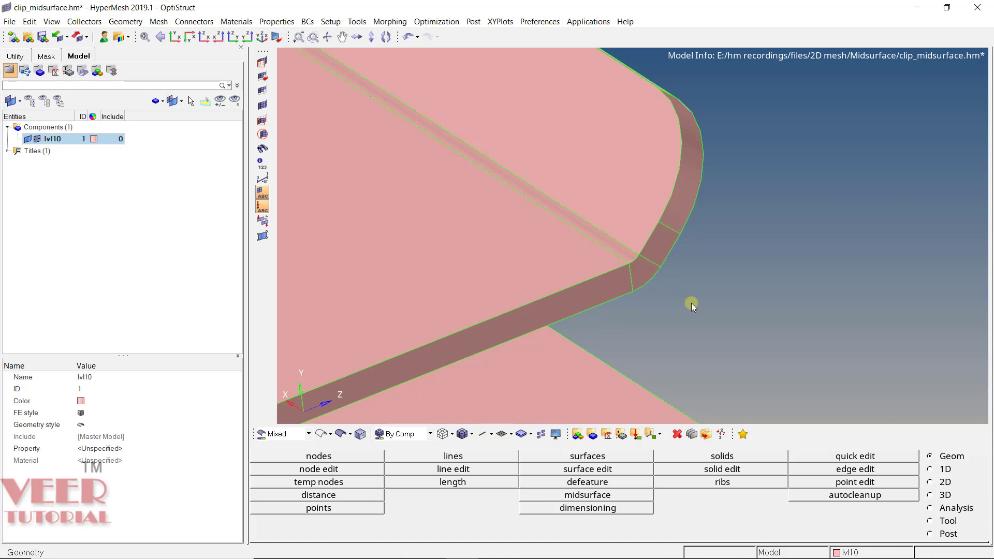
key("F4")
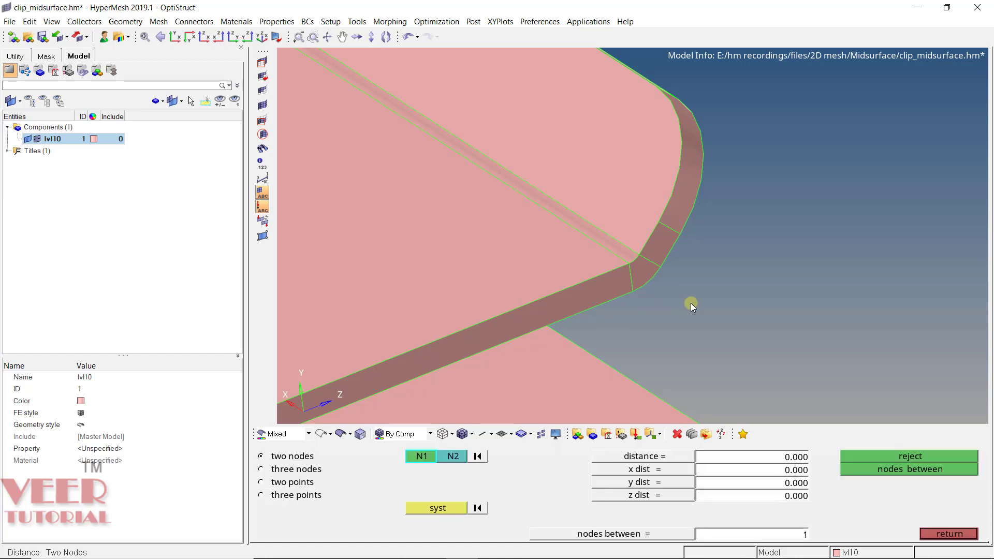
left_click(267, 483)
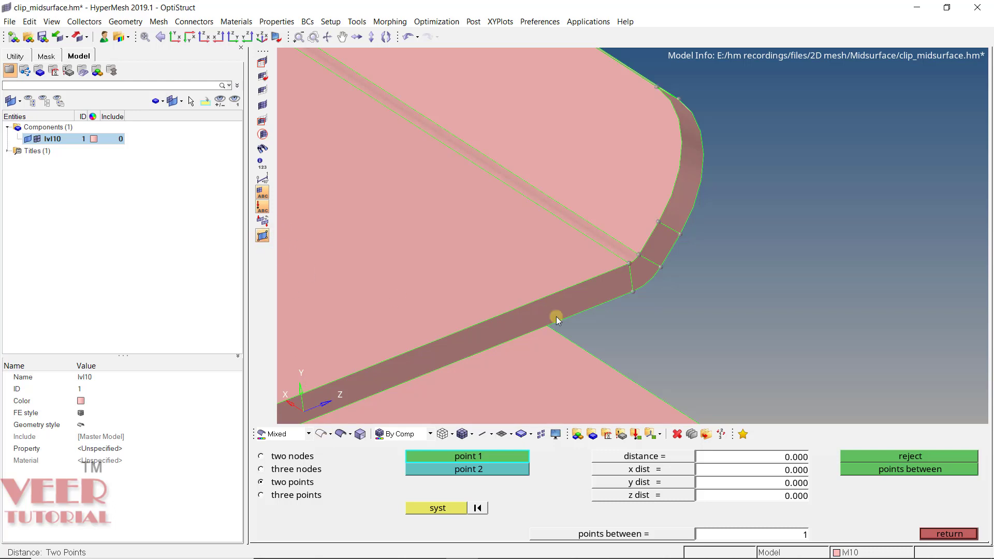
scroll(640, 254, "up", 3)
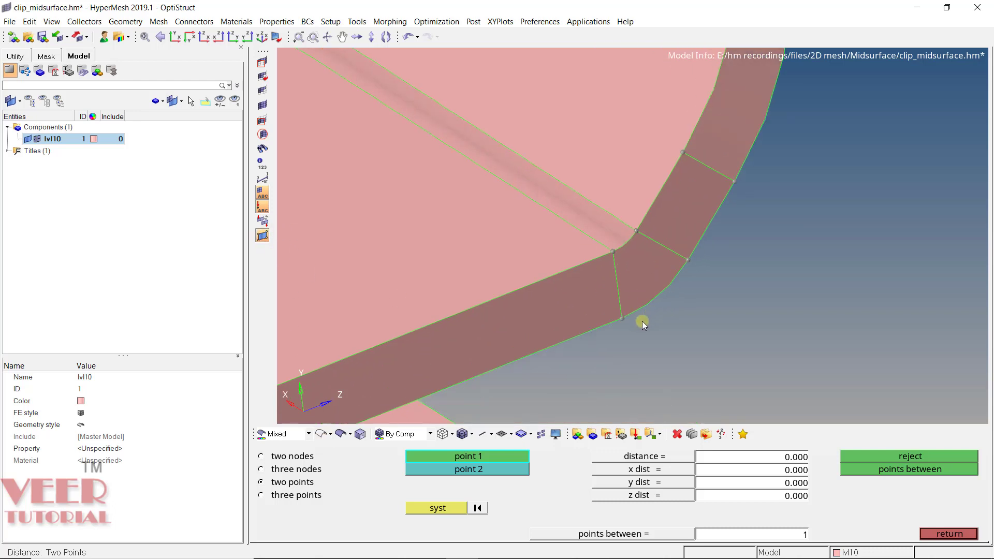
left_click(622, 318)
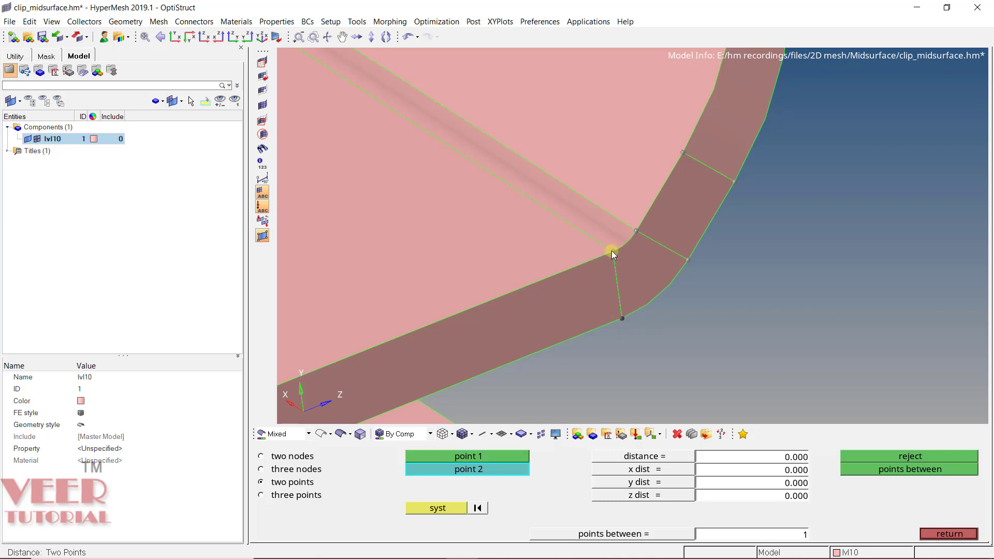
left_click(612, 251)
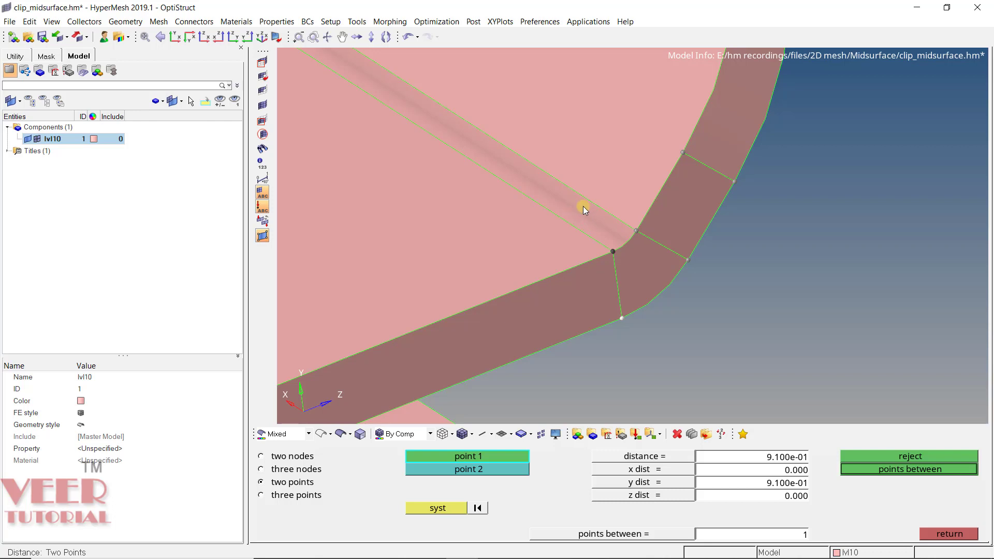
Measure the sheet thickness between two points at the rounded far end of the long lower arm
scroll(598, 201, "down", 6)
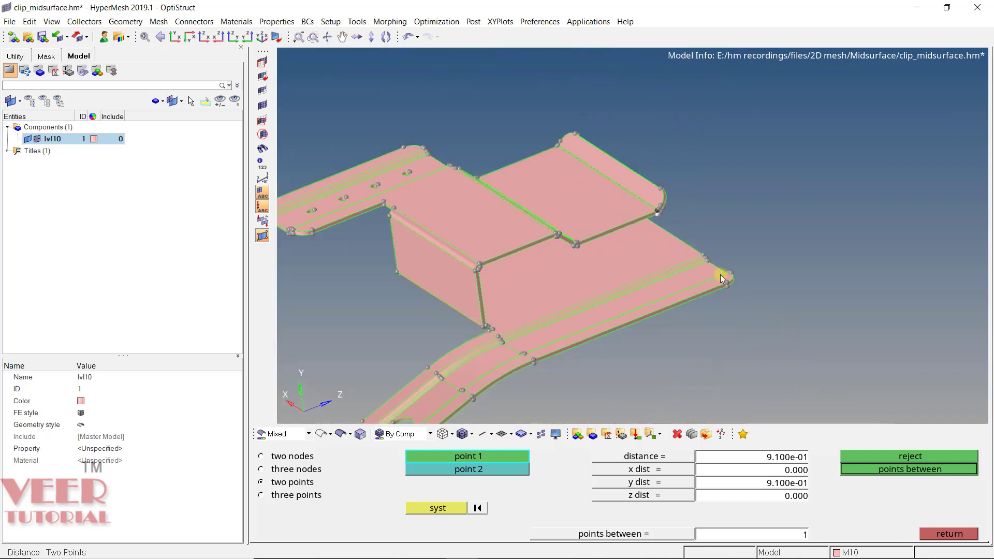
scroll(721, 277, "up", 6)
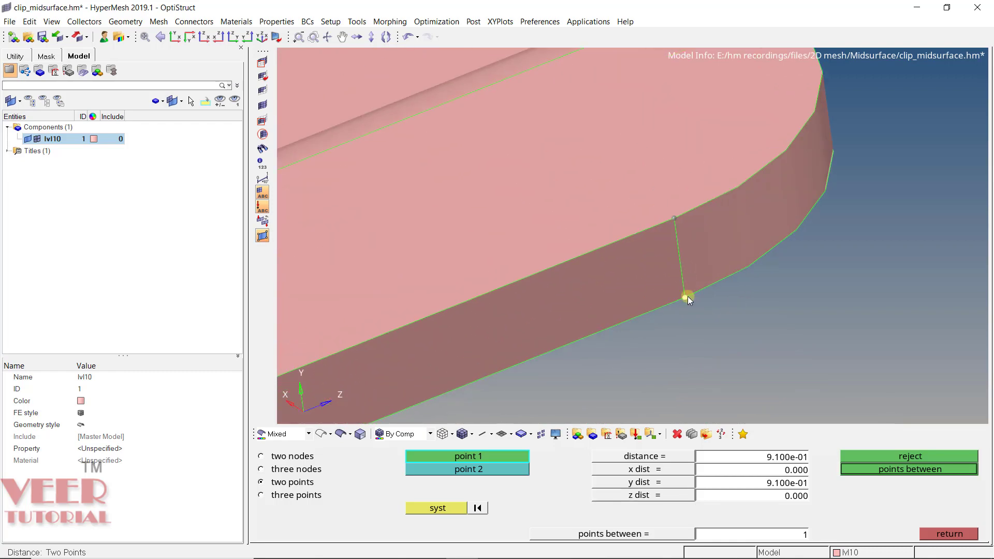
left_click(686, 297)
left_click(674, 218)
scroll(716, 277, "down", 10)
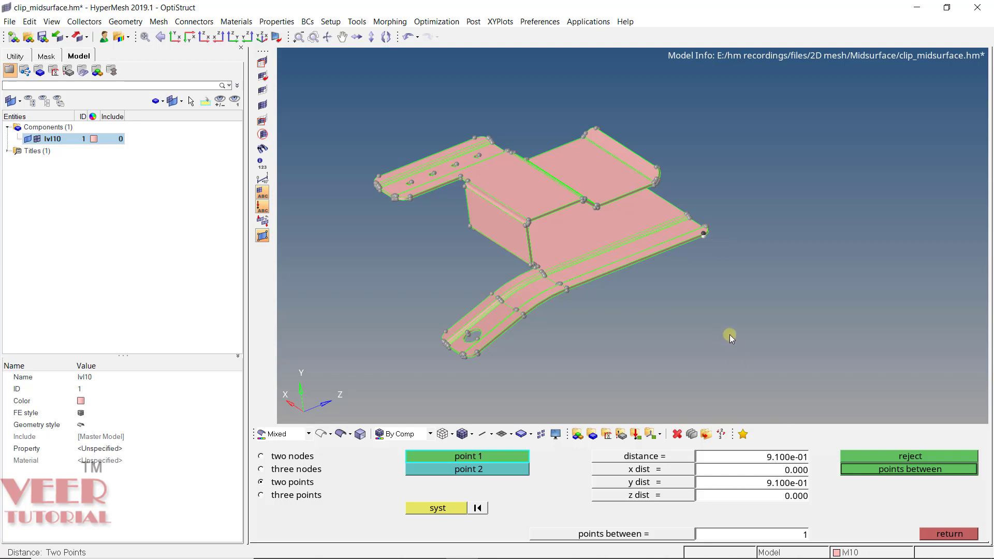
left_click(949, 533)
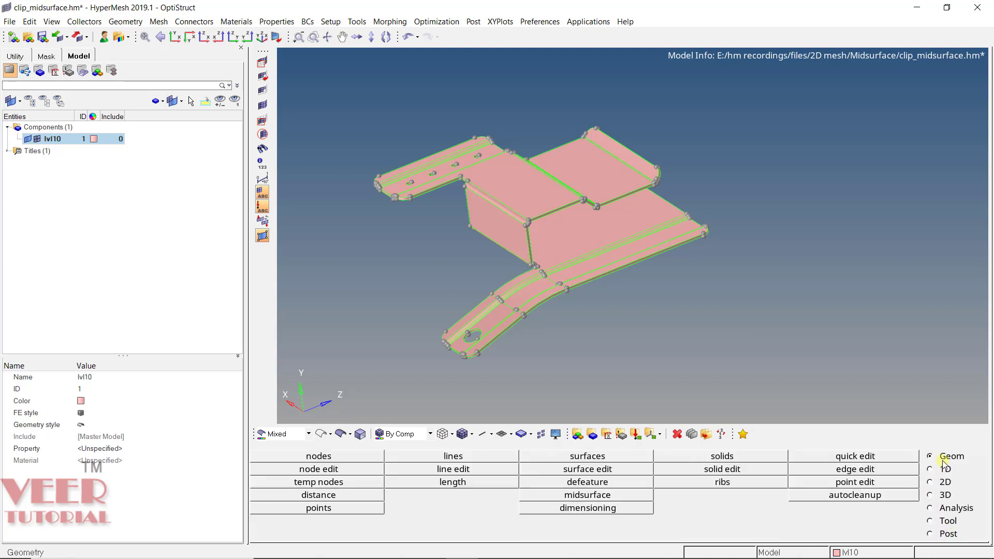
Start a midsurface extraction using the auto midsurface method
left_click(600, 496)
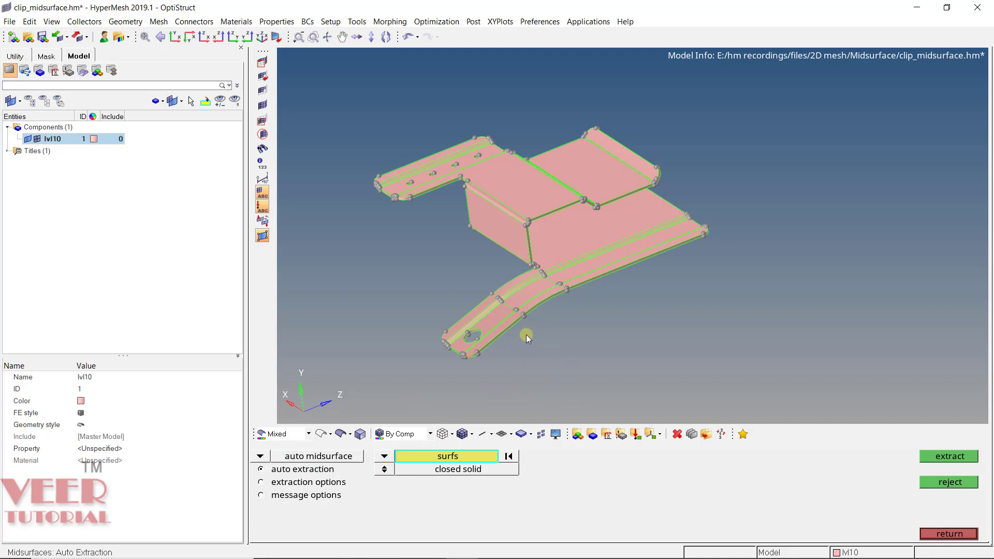
left_click(261, 456)
left_click(331, 469)
left_click(604, 180)
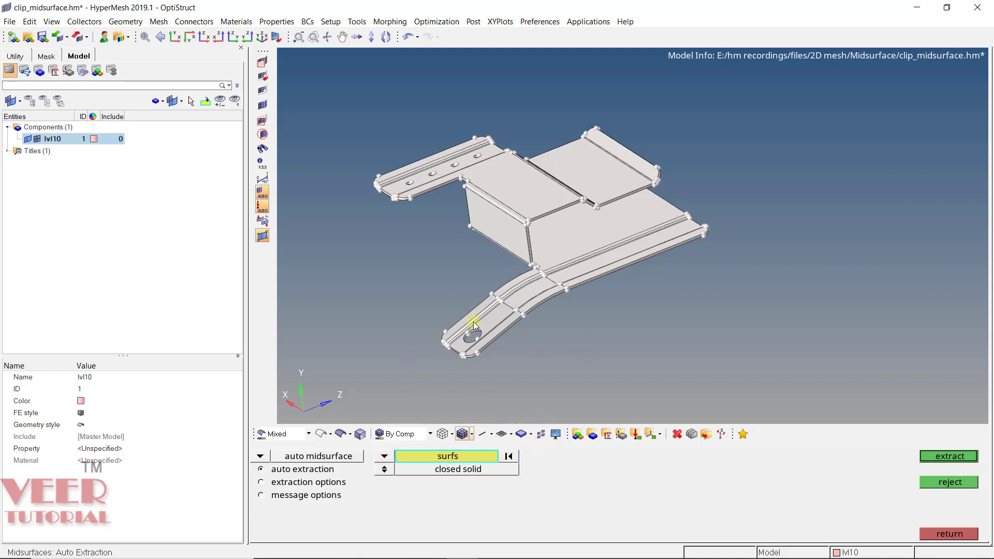
left_click(383, 460)
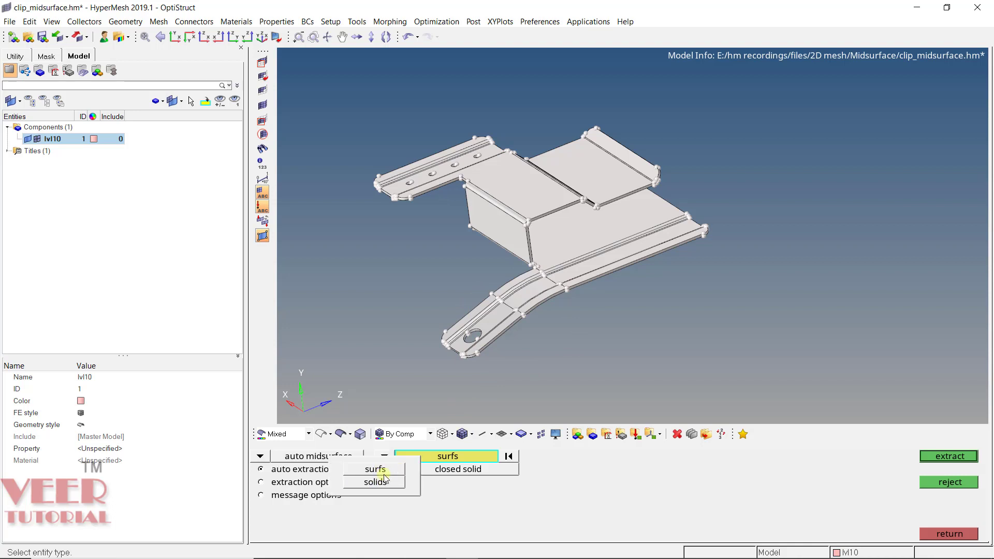
left_click(509, 457)
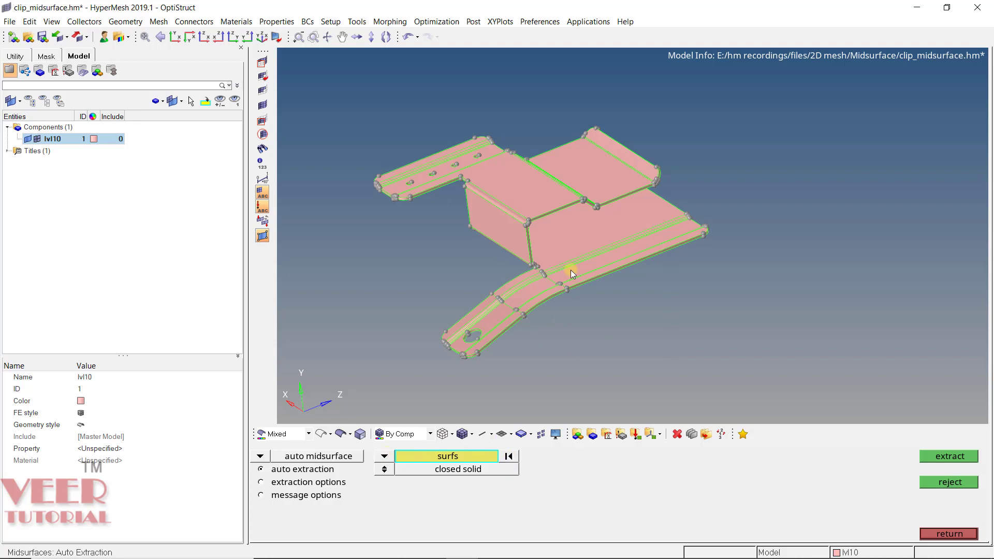
left_click(384, 456)
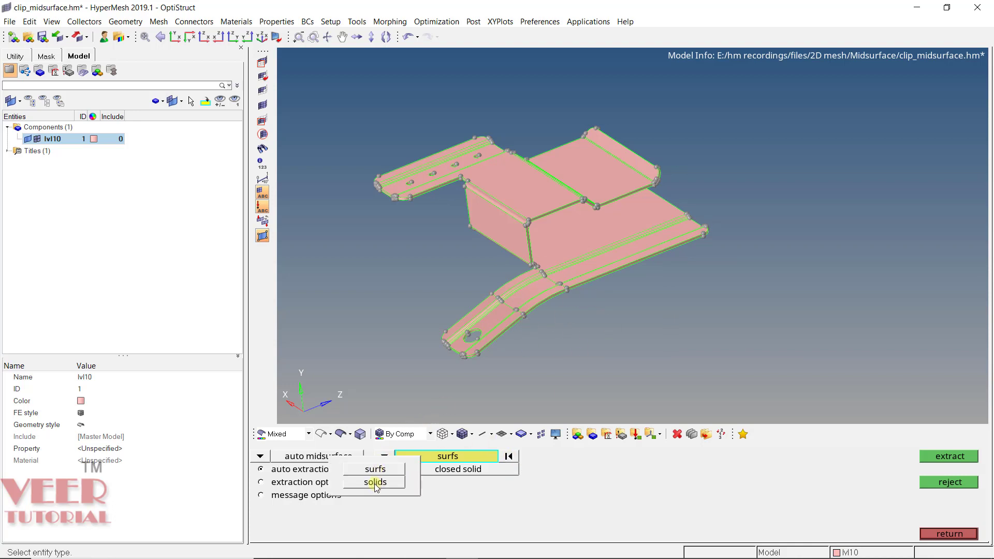
left_click(375, 482)
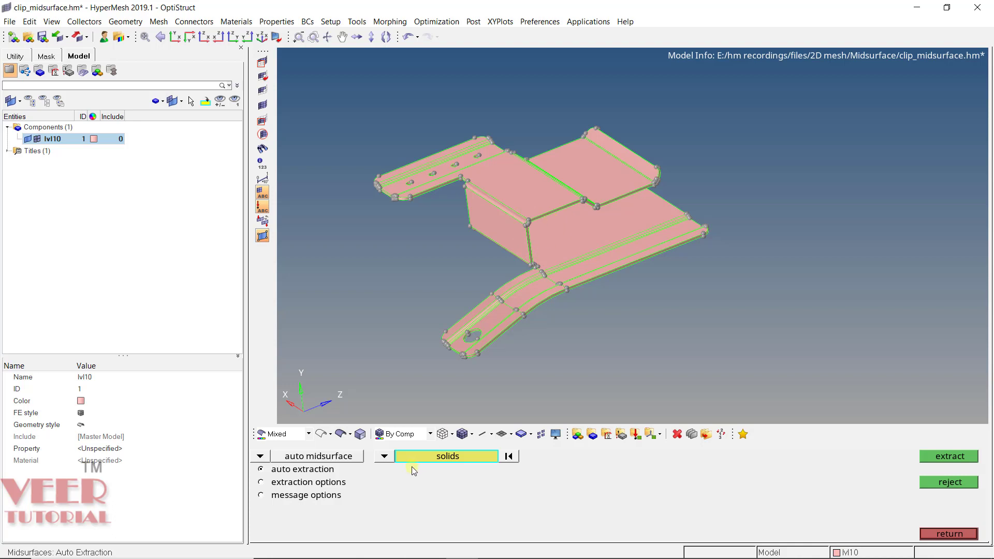
left_click(384, 458)
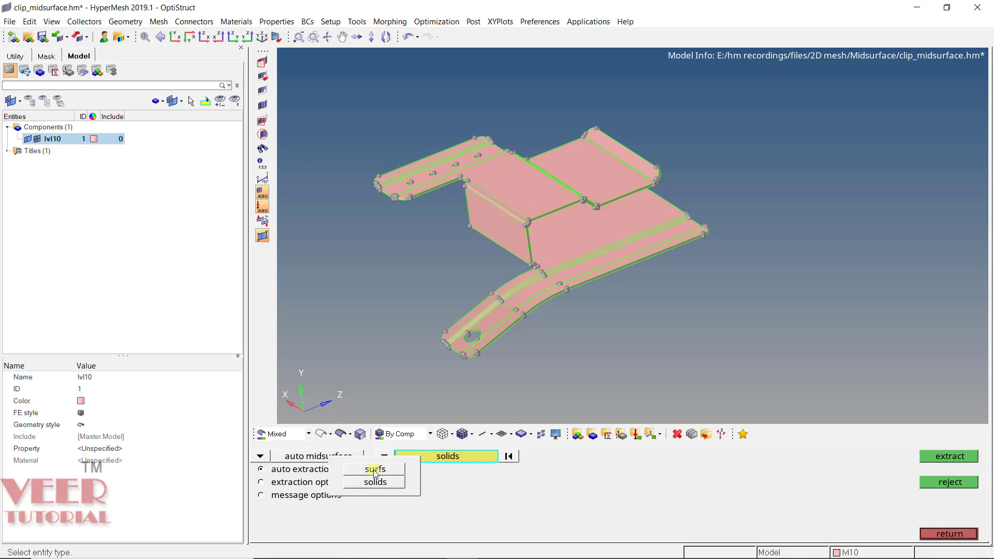
left_click(375, 470)
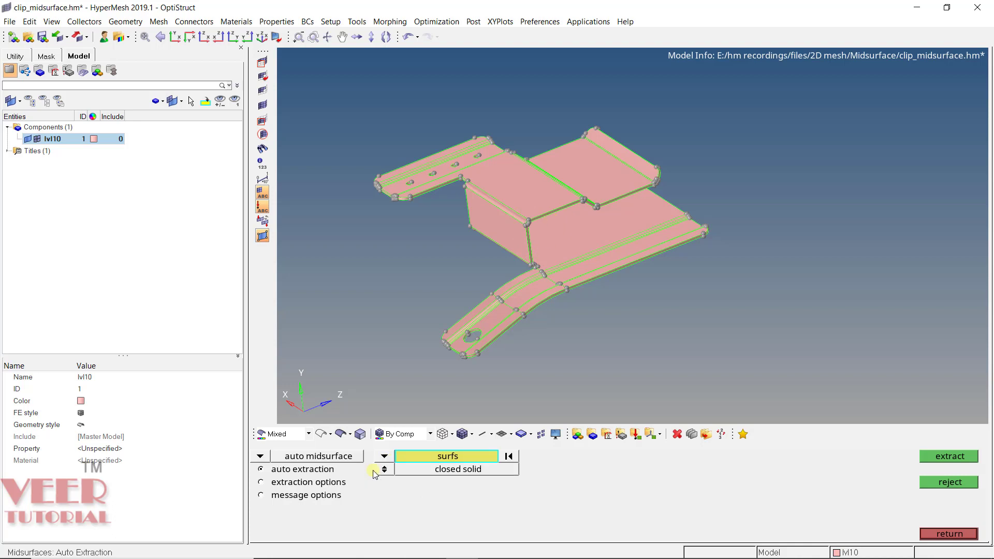
Extract the midsurface from all displayed surfaces of the clip as a closed solid
left_click(548, 243)
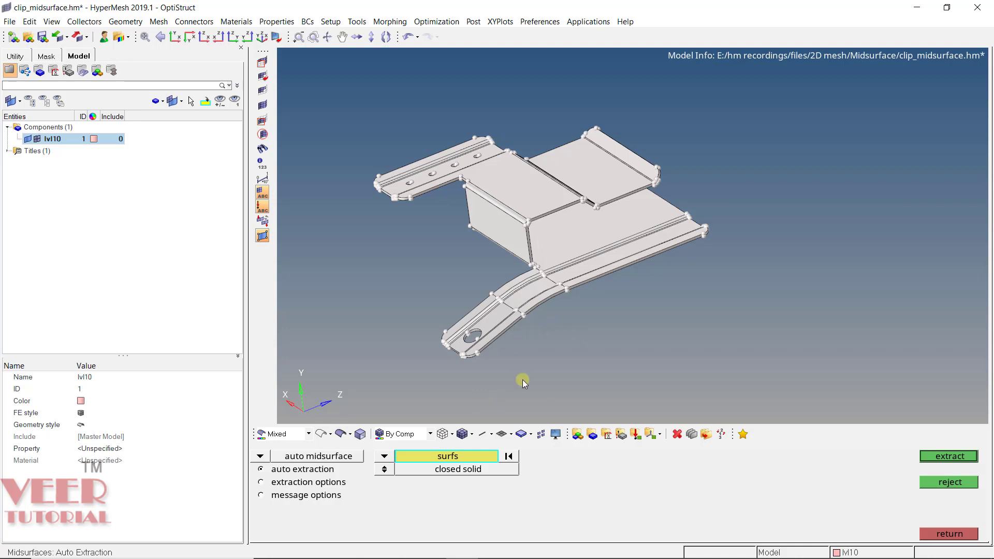
left_click(471, 456)
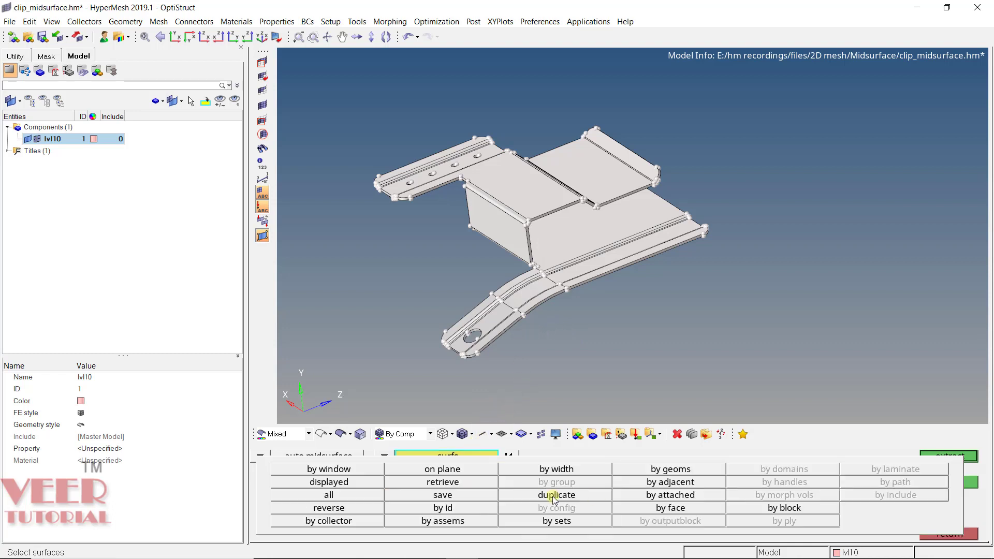
left_click(342, 483)
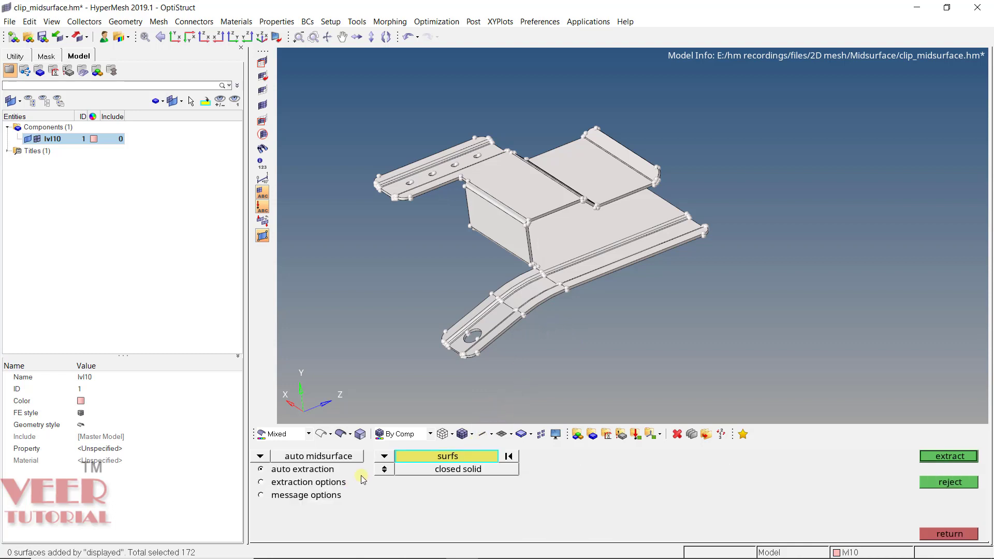
left_click(948, 457)
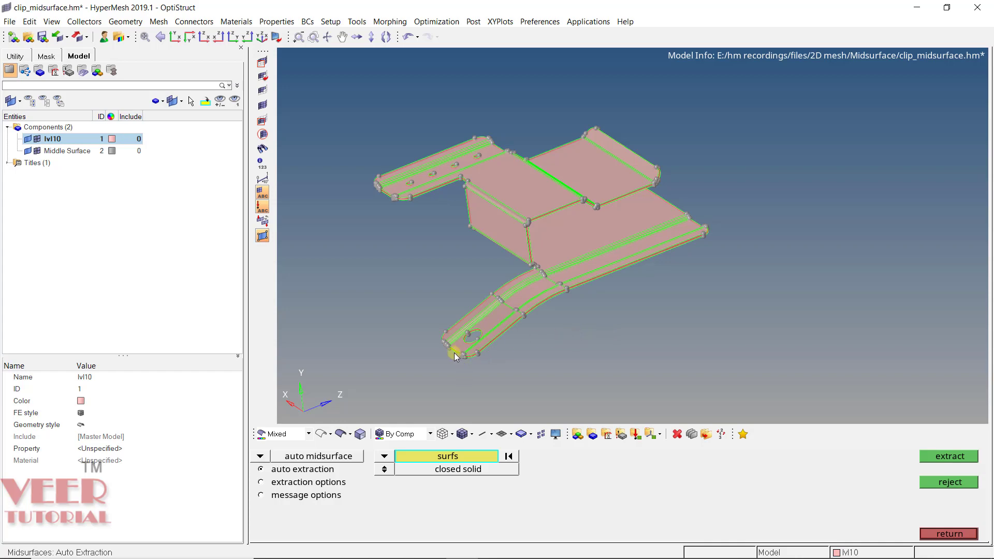
Examine the clip's edges and bends up close to check the midsurface's position within the sheet thickness, and leave the midsurface command
scroll(454, 352, "up", 8)
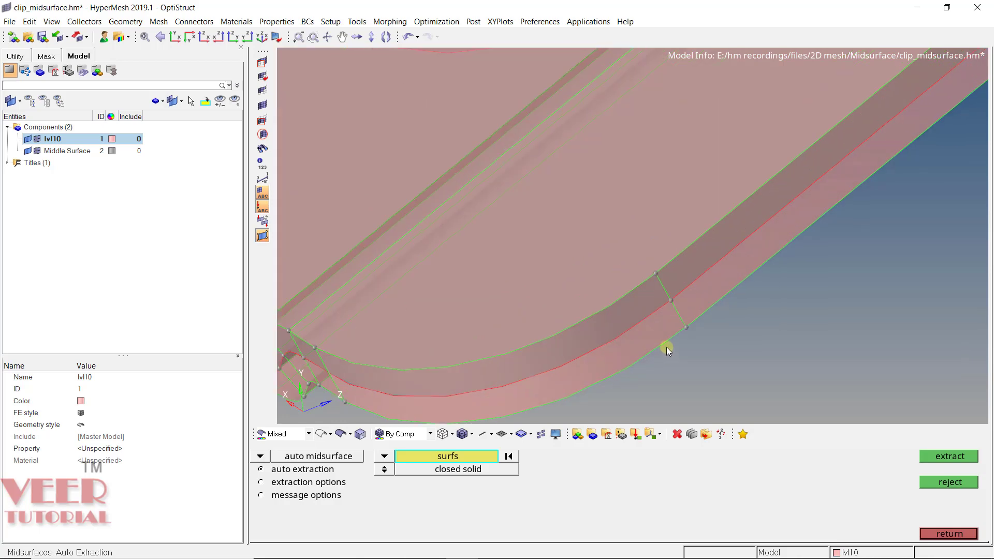
scroll(666, 348, "up", 4)
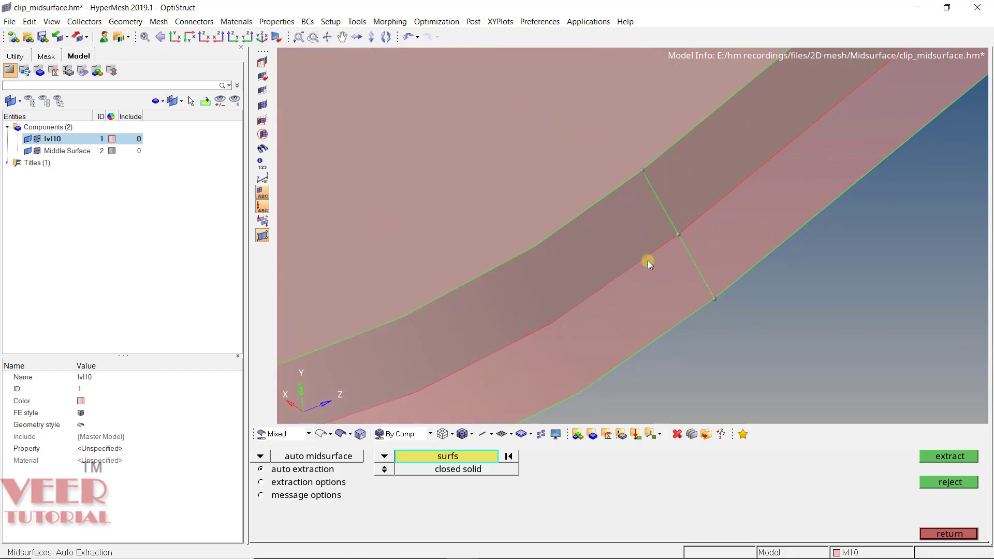
scroll(508, 302, "down", 8)
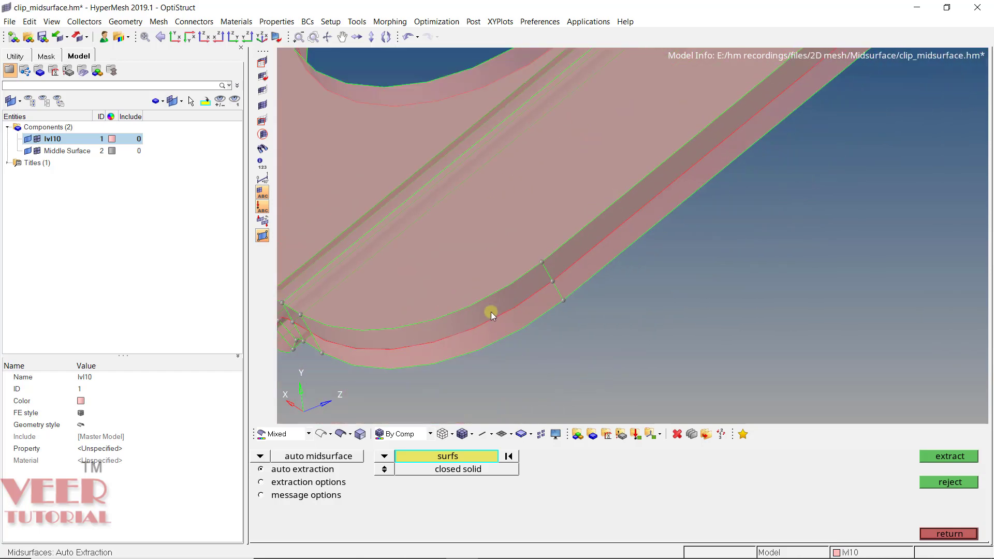
scroll(478, 357, "down", 3)
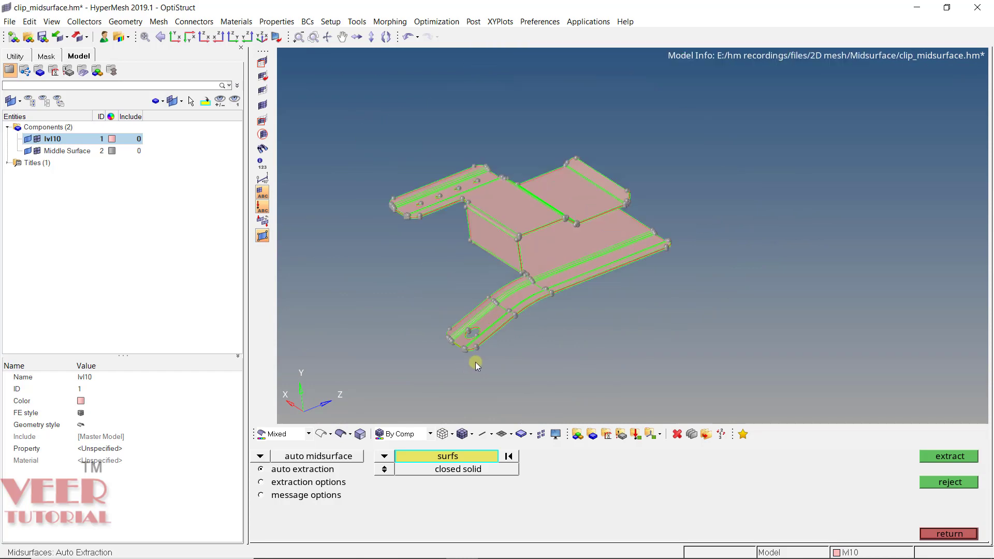
scroll(531, 259, "up", 10)
scroll(566, 271, "down", 6)
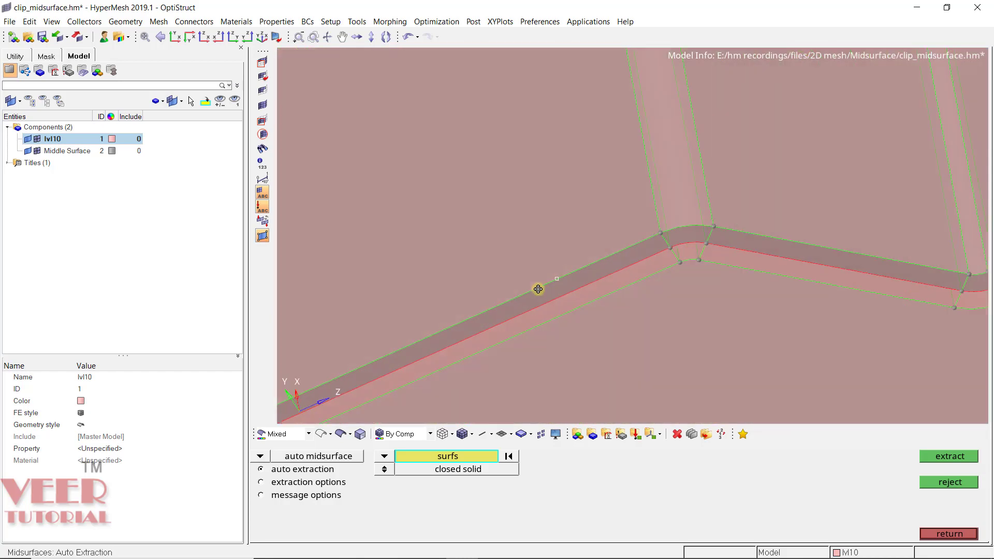
scroll(589, 220, "down", 4)
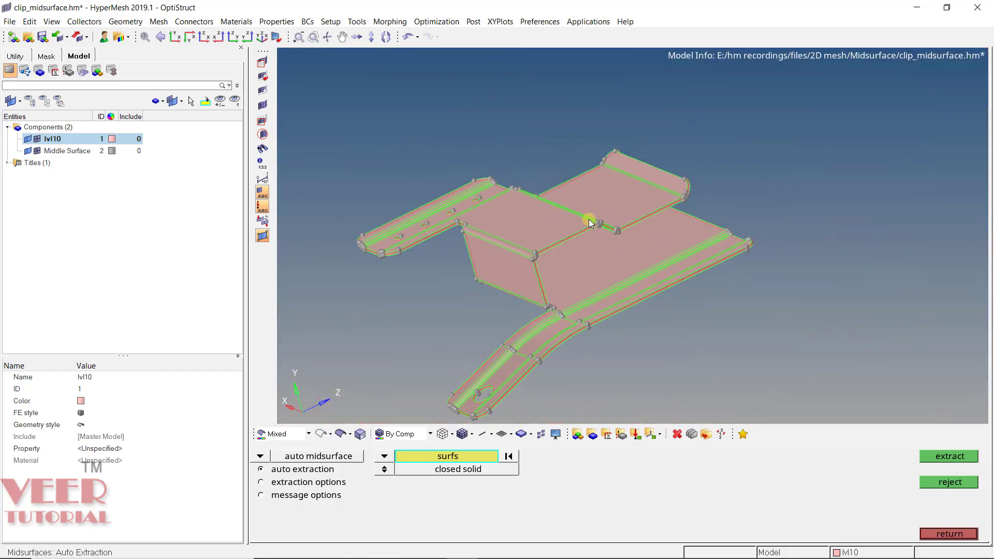
left_click(947, 535)
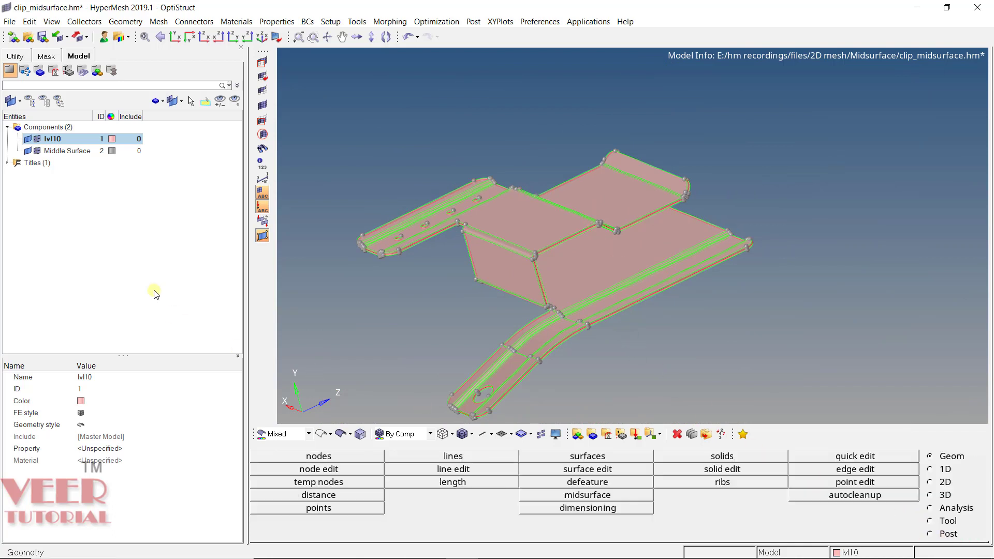
Hide the geometry of the original lvl10 component, leaving only the Middle Surface component displayed
left_click(66, 151)
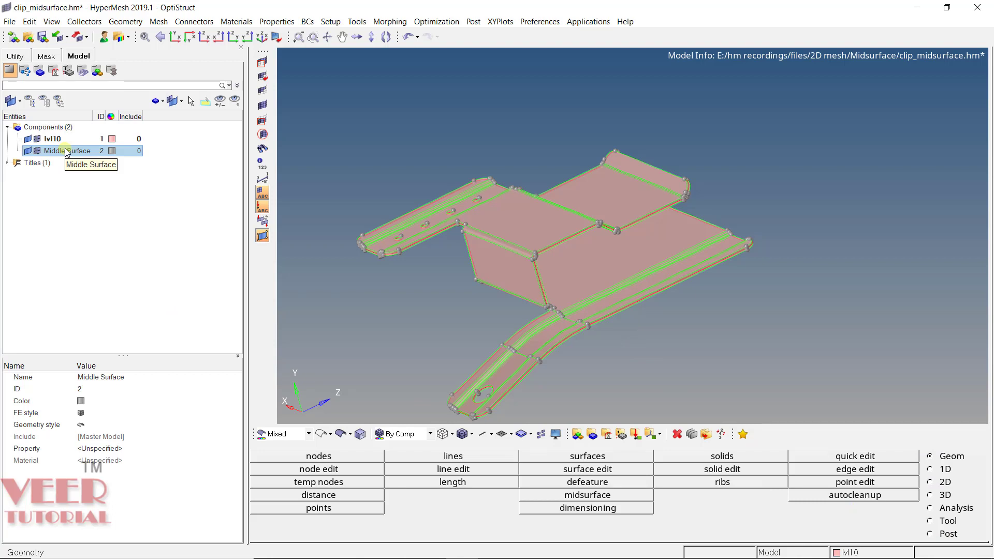
left_click(44, 189)
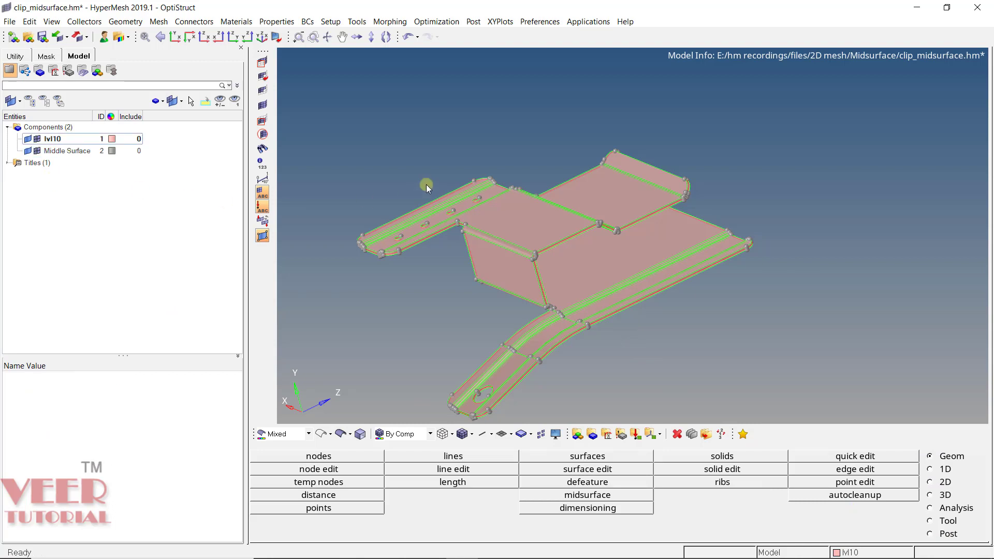
left_click(29, 139)
scroll(648, 190, "up", 3)
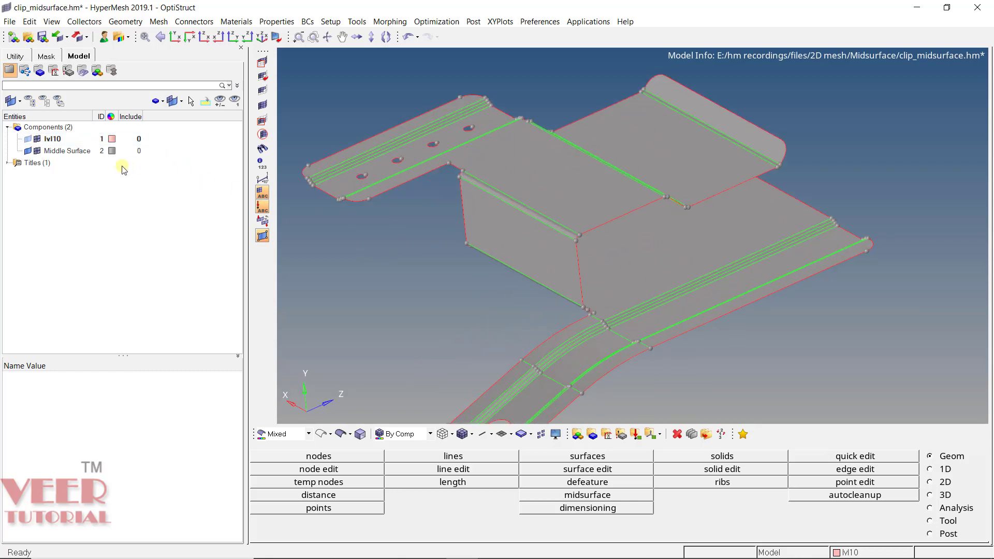
Change the Middle Surface component's colour to purple
left_click(112, 152)
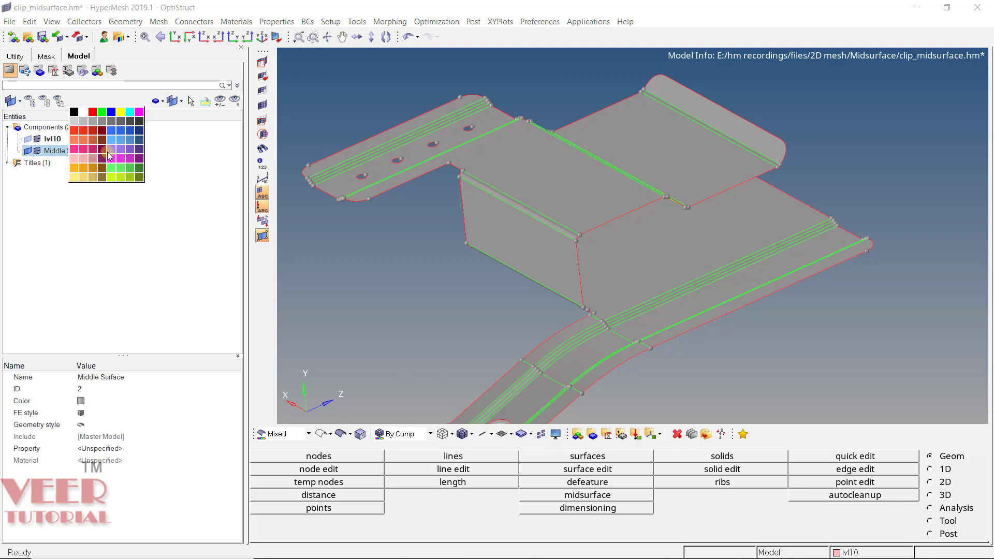
left_click(112, 178)
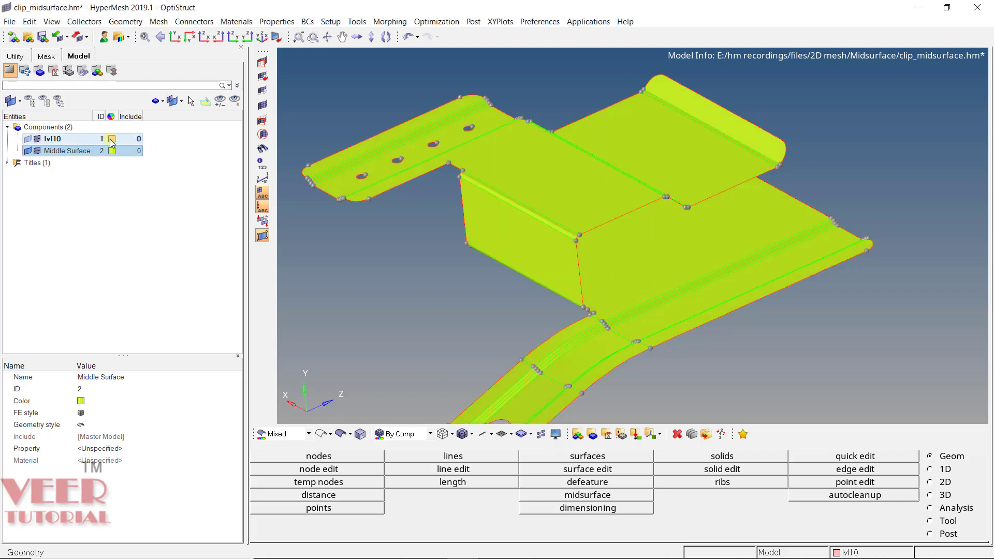
left_click(112, 152)
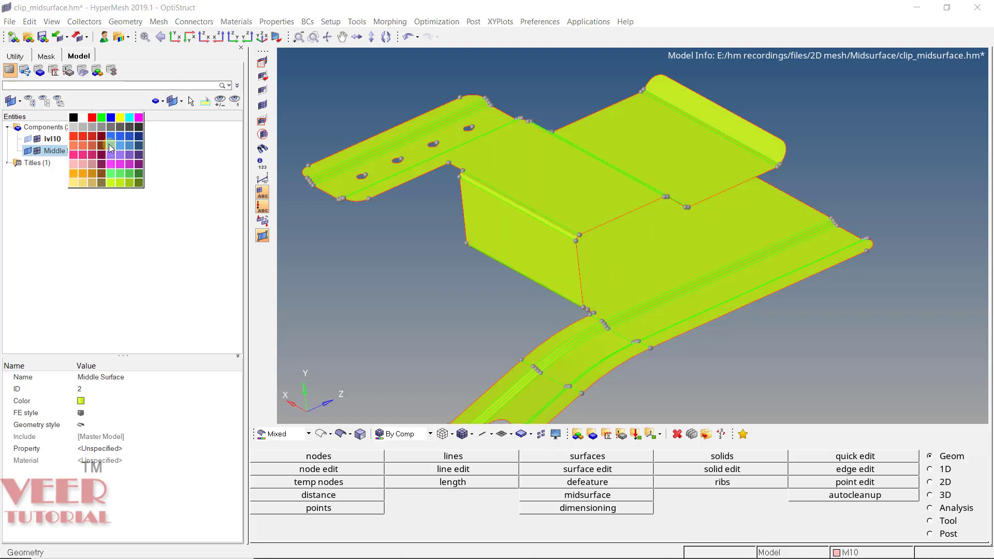
left_click(113, 153)
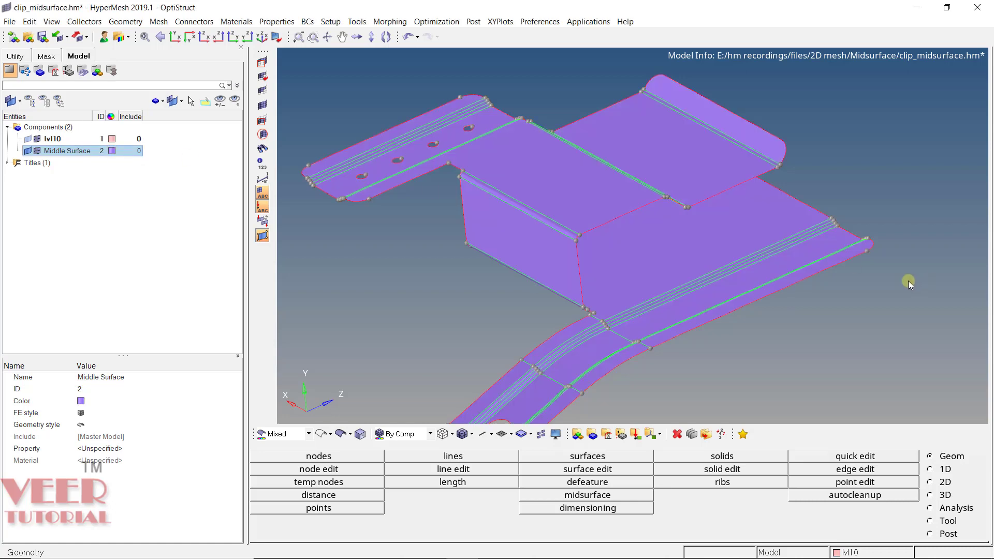
Inspect the extracted midsurface at the upper flange, the lower arm and the whole clip for completeness
left_click_drag(741, 212, 768, 139, "ctrl")
scroll(768, 139, "up", 10)
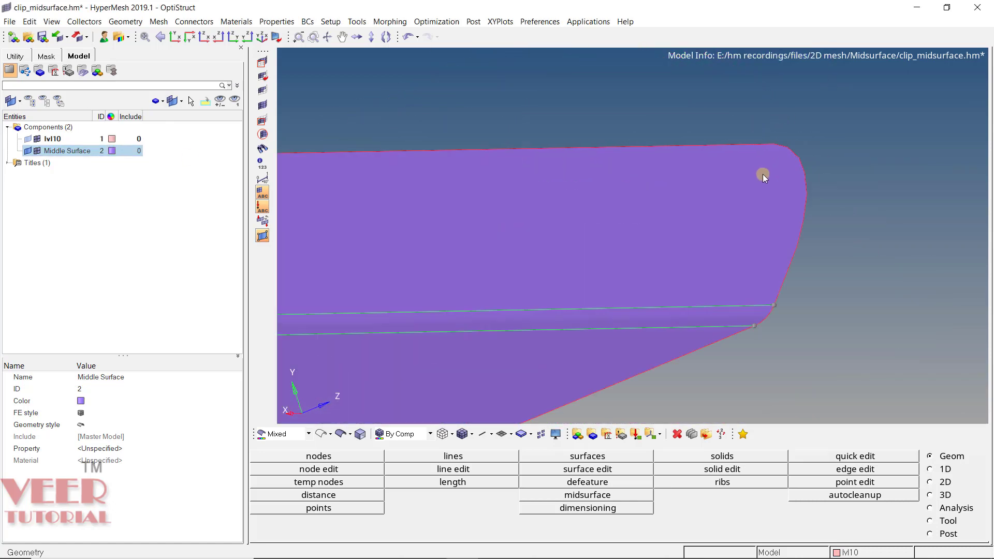
scroll(830, 169, "down", 10)
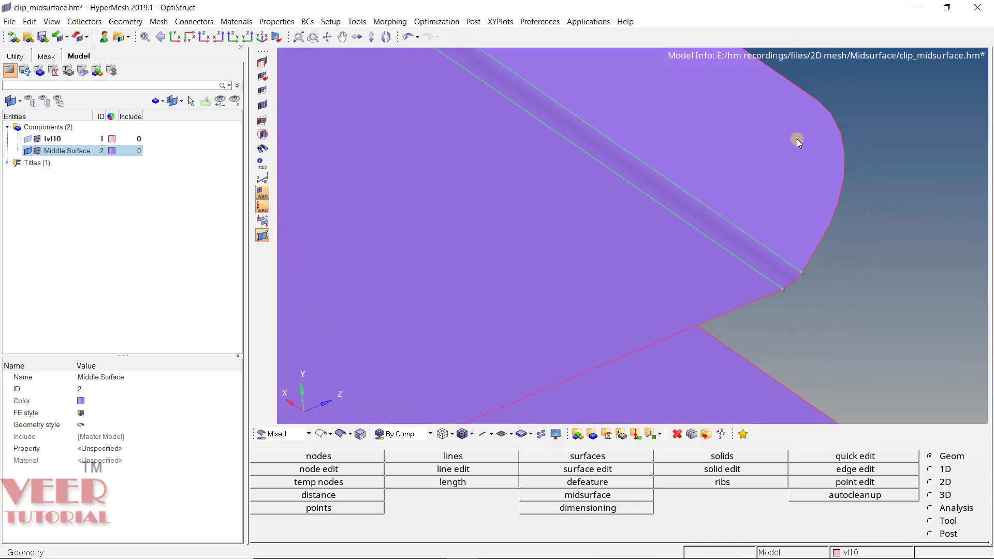
scroll(692, 243, "up", 8)
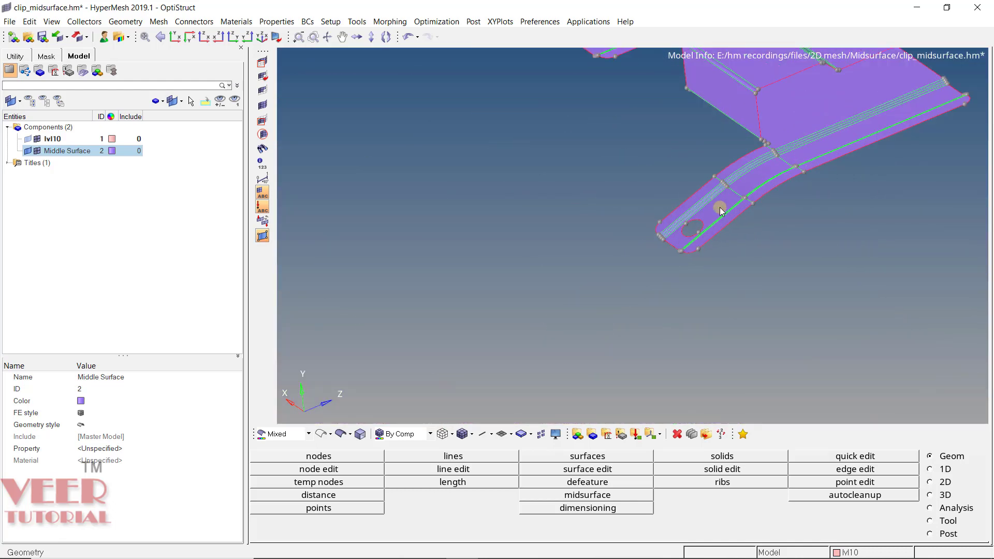
scroll(622, 332, "down", 5)
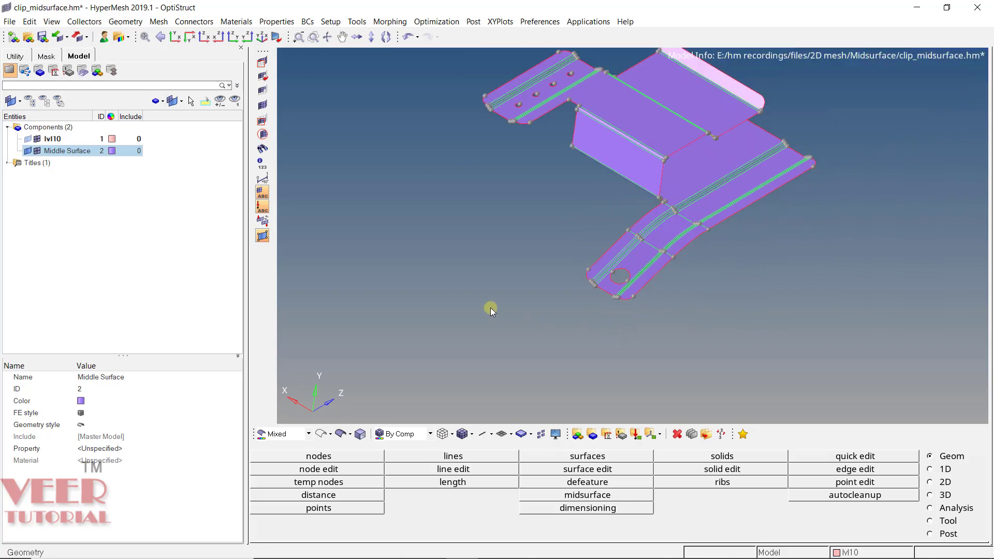
scroll(490, 308, "down", 3)
scroll(642, 185, "up", 3)
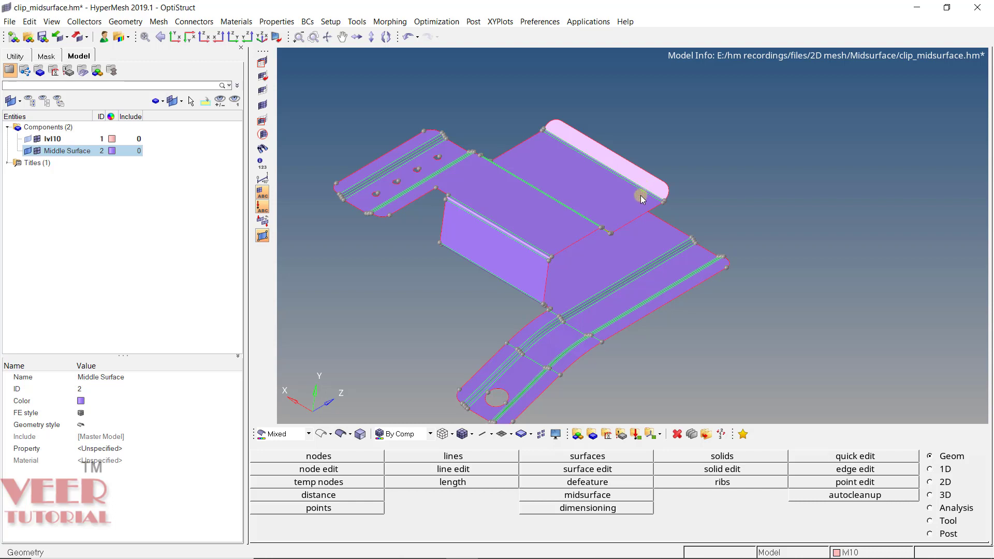
scroll(510, 206, "down", 2)
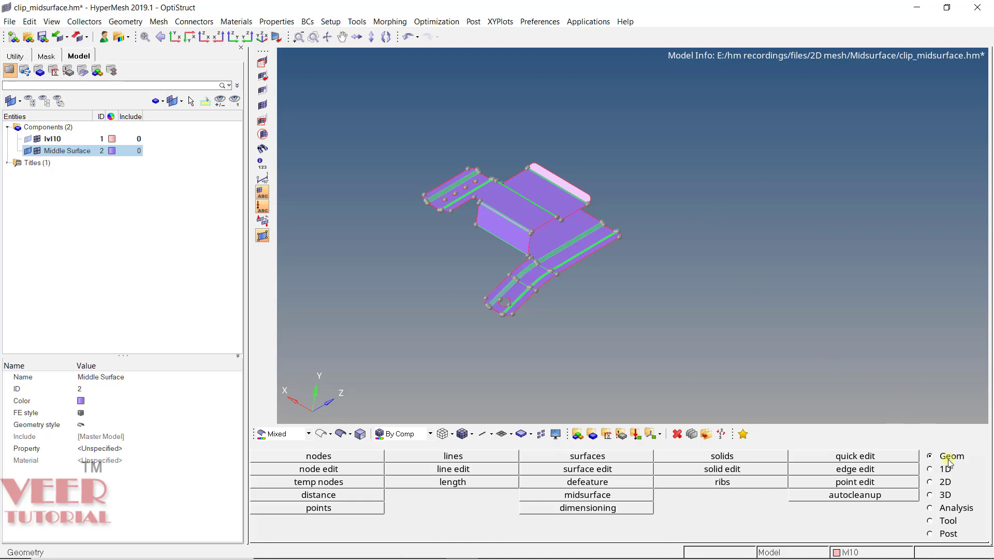
Start a 2D automesh and set the element size to 5
left_click(944, 484)
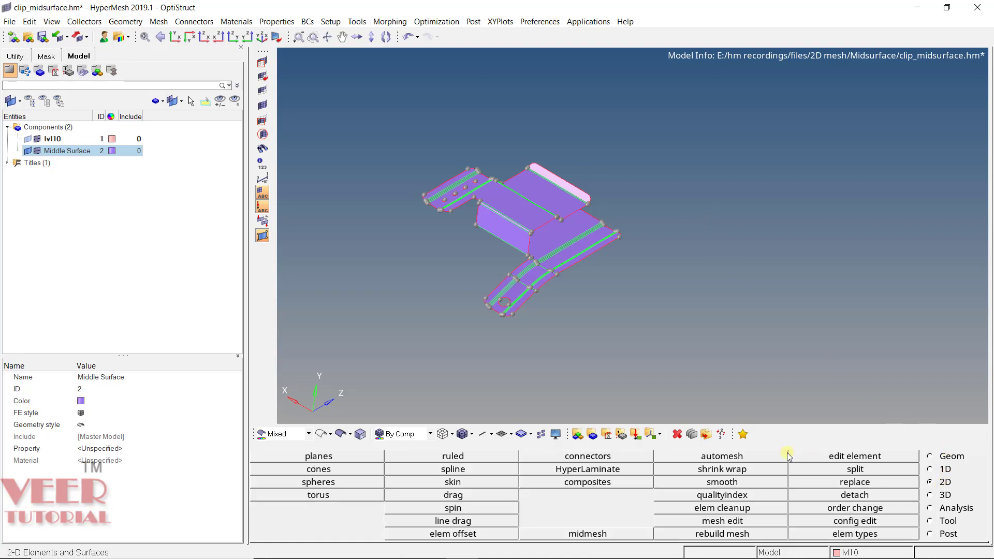
left_click(731, 457)
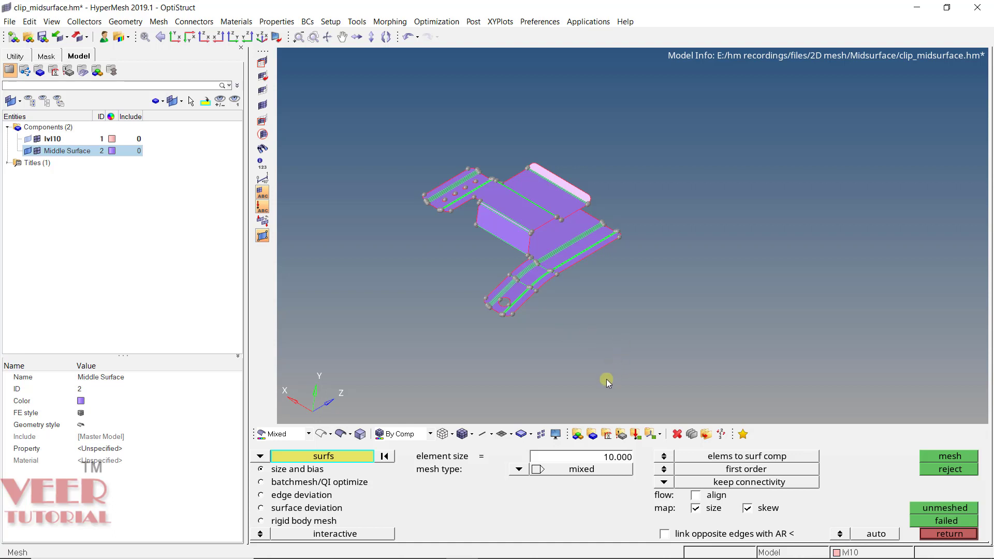
left_click(608, 458)
type("5")
key("Return")
Mesh all displayed midsurface surfaces with mixed first-order elements and accept the resulting mesh
left_click(260, 456)
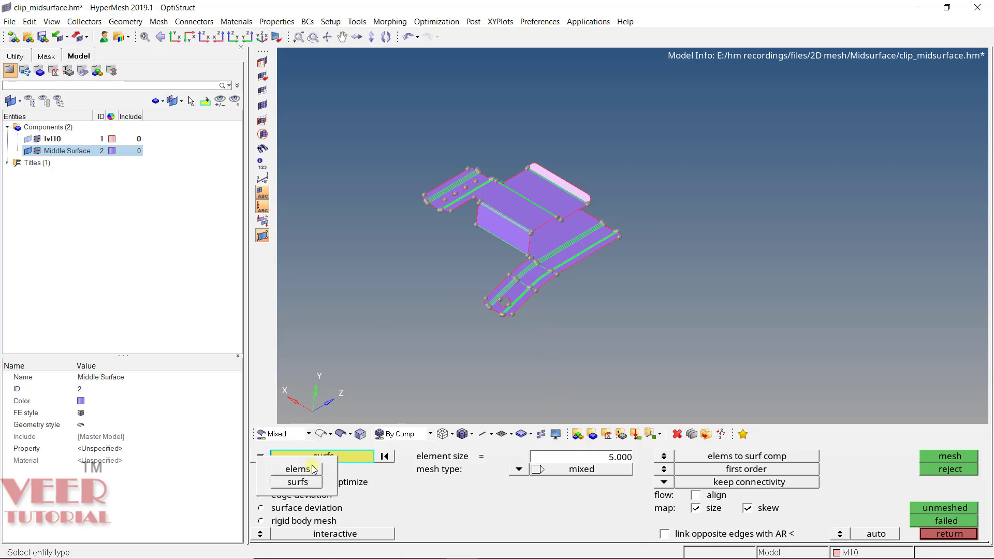
left_click(298, 482)
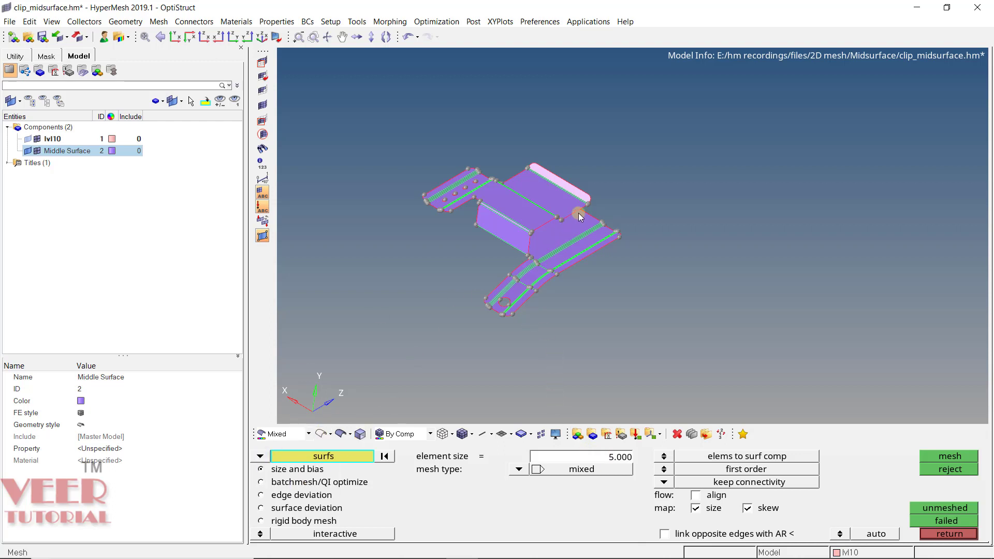
left_click(370, 456)
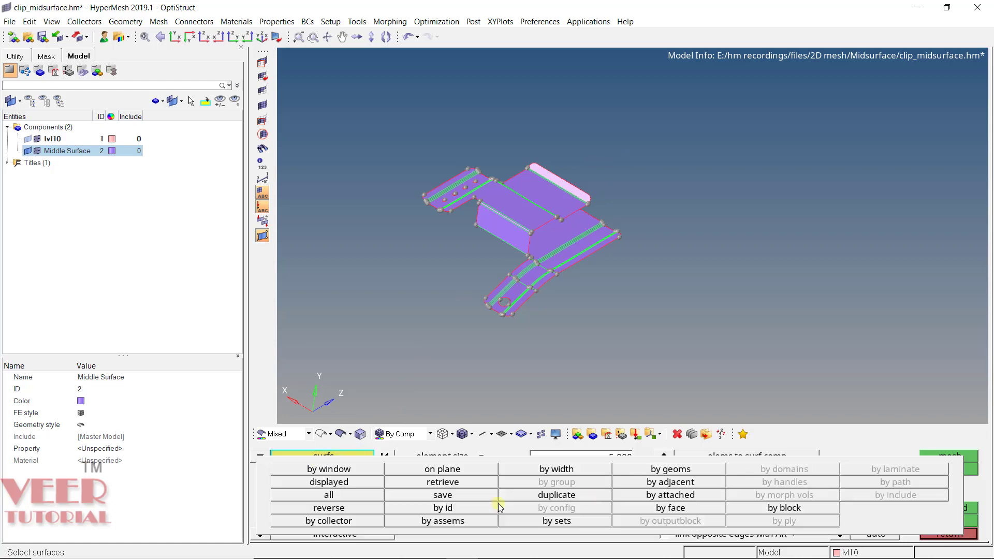
left_click(361, 484)
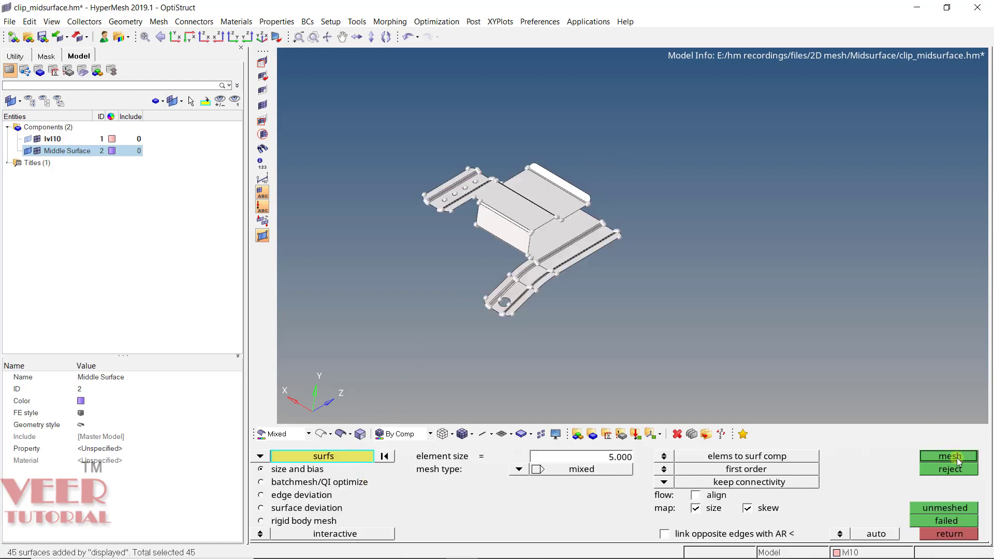
middle_click(587, 298)
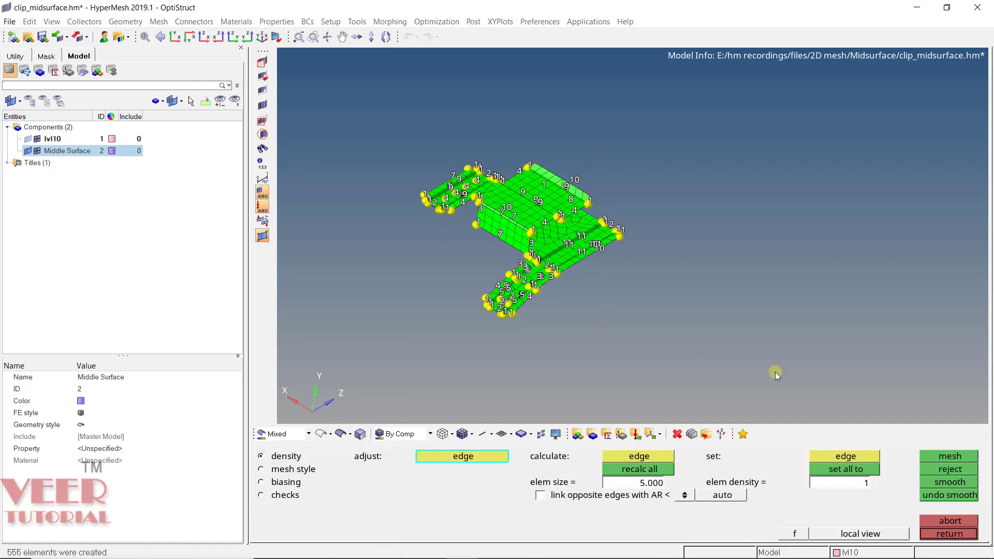
left_click(943, 538)
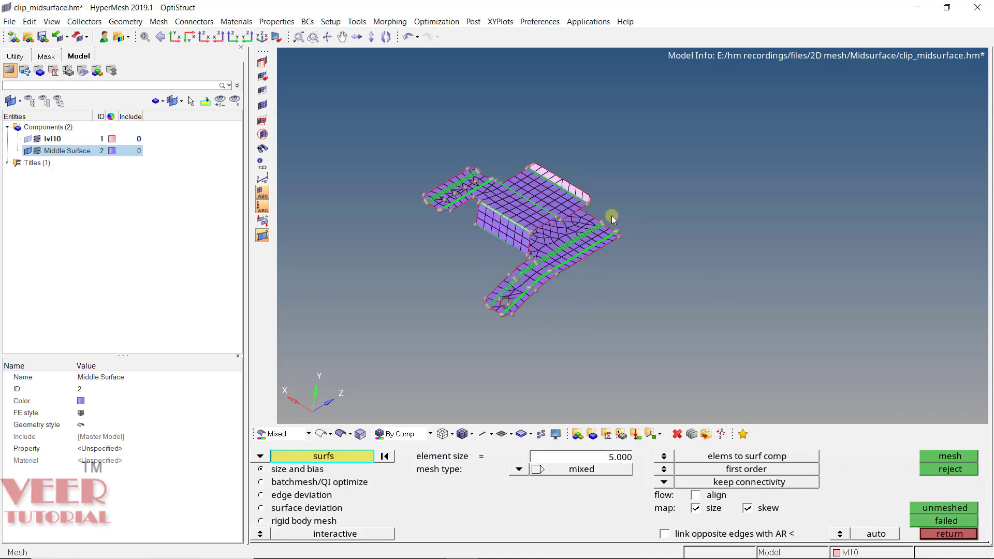
Examine the shell mesh on the clip from several angles, and leave the automesh command
scroll(611, 215, "up", 10)
left_click_drag(614, 276, 588, 221, "ctrl")
scroll(598, 214, "down", 8)
scroll(598, 214, "down", 3)
left_click_drag(546, 278, 617, 232, "ctrl")
scroll(609, 249, "up", 8)
left_click_drag(665, 210, 590, 235, "ctrl")
scroll(597, 244, "down", 4)
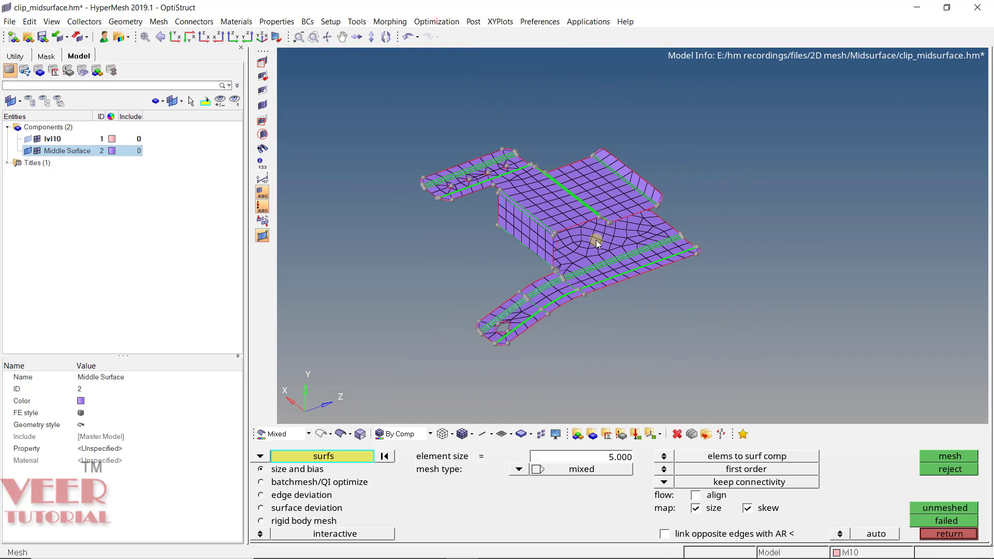
left_click(962, 534)
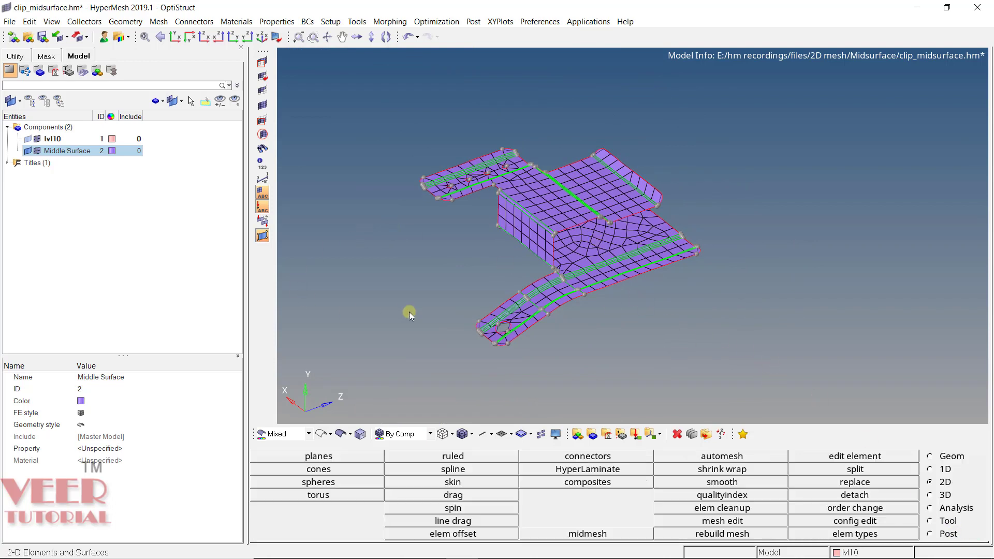
Create a new property in the model with its default name
left_click(94, 181)
right_click(93, 181)
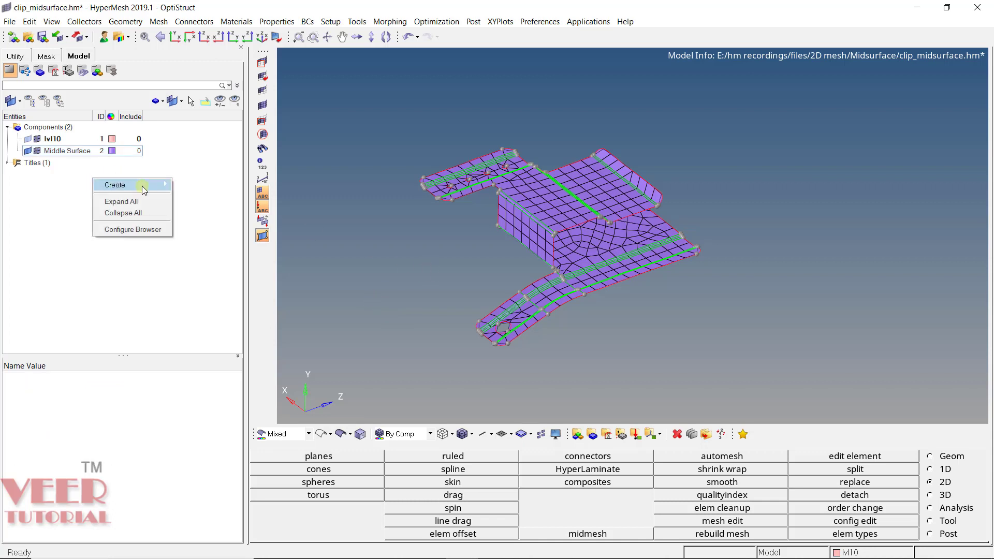
mouse_move(145, 188)
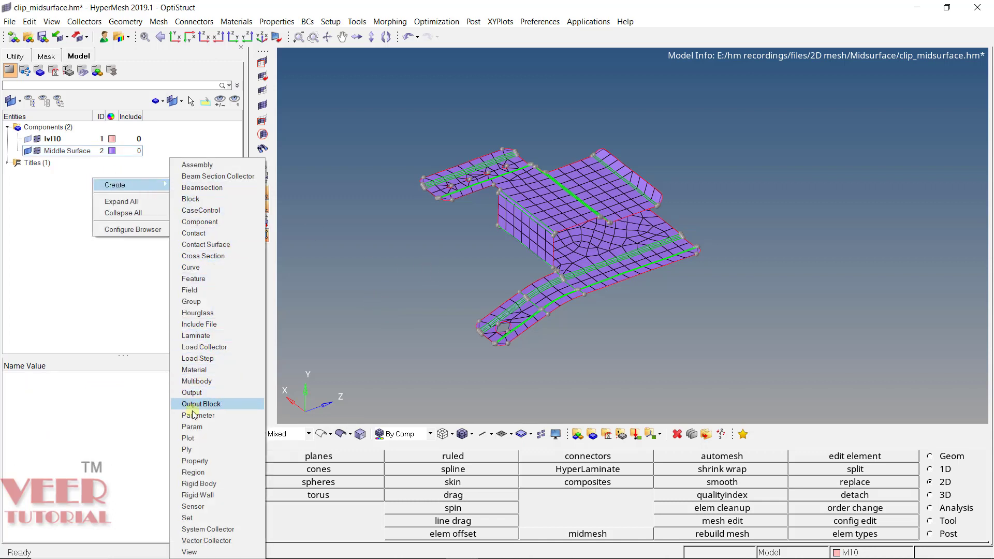
left_click(202, 461)
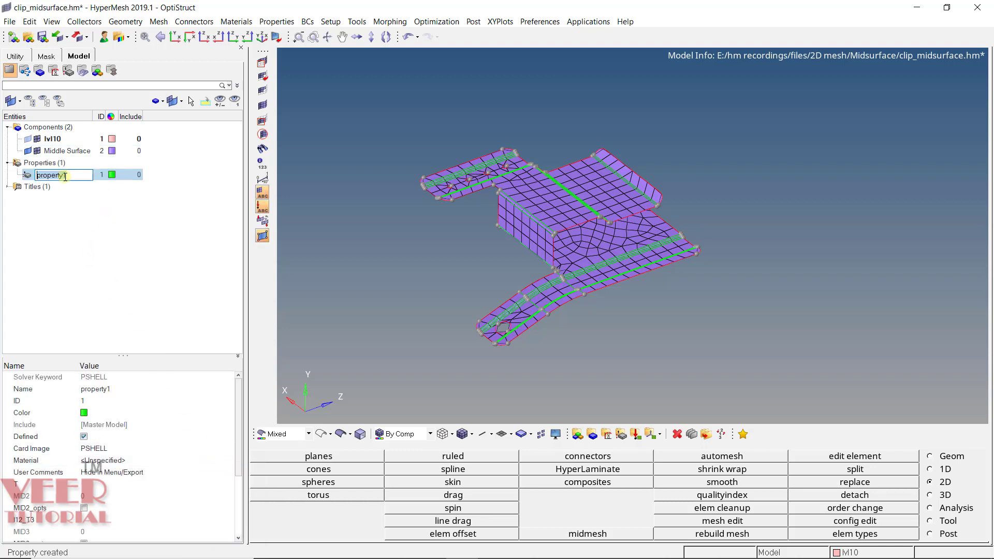
left_click(151, 264)
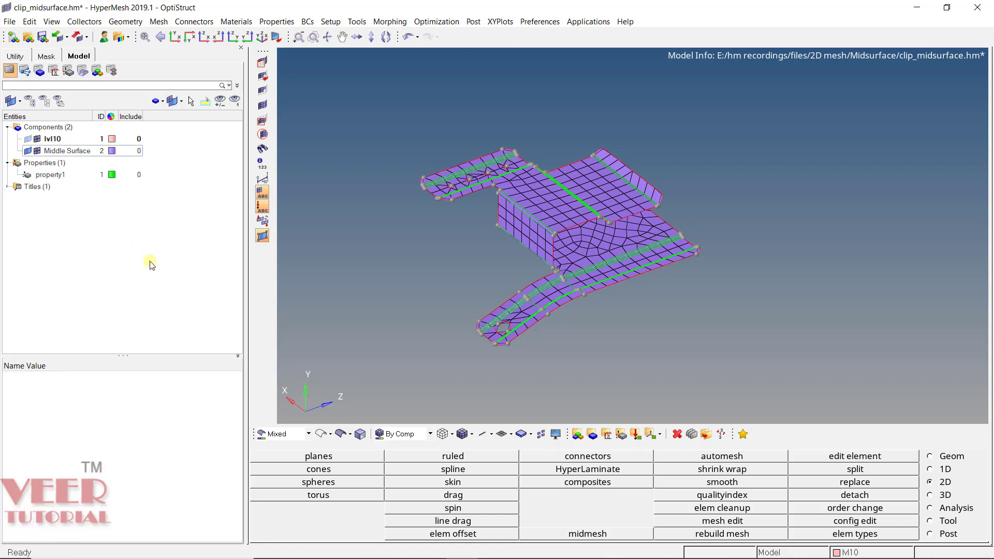
Give the new property the PSHELL card image and set its thickness T to 0.9
left_click(61, 178)
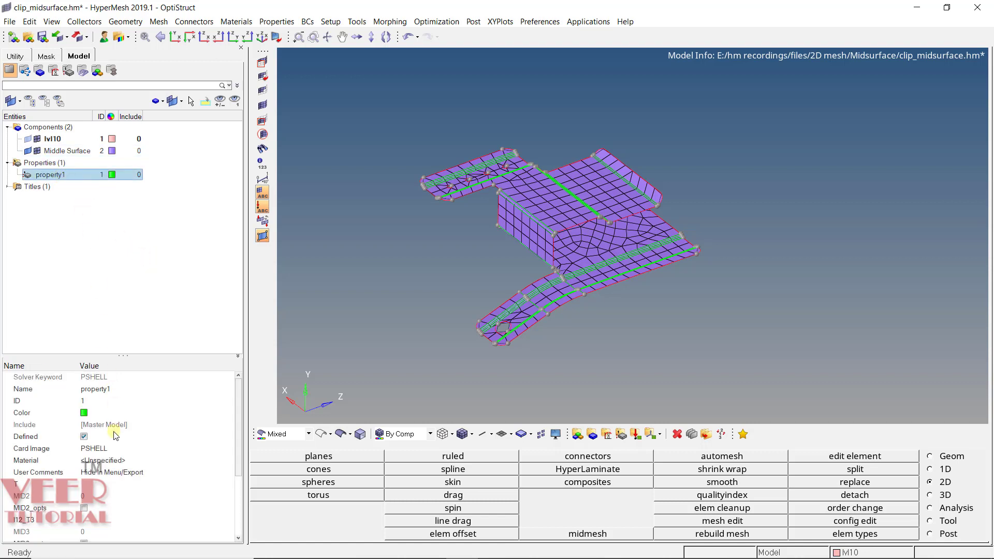
left_click(109, 449)
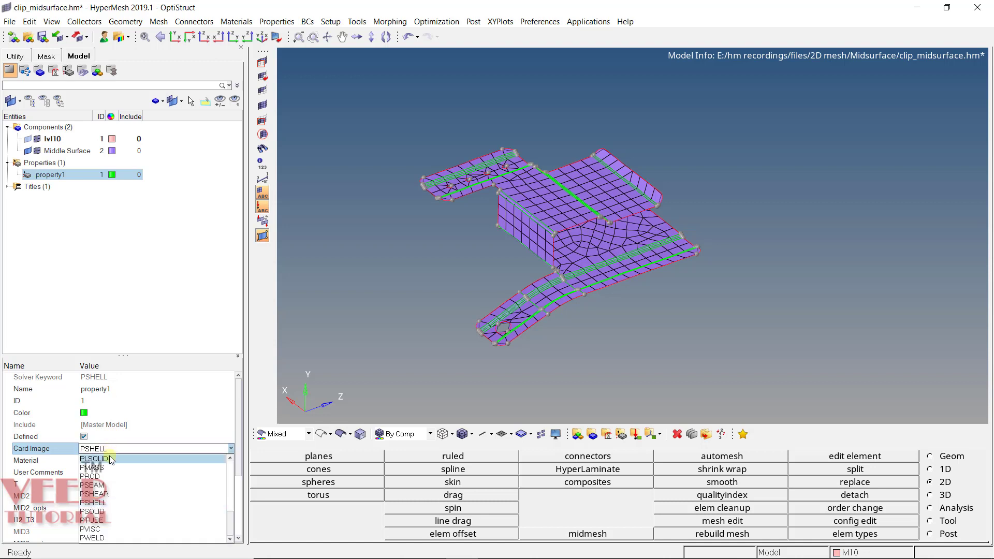
left_click(110, 505)
left_click(99, 485)
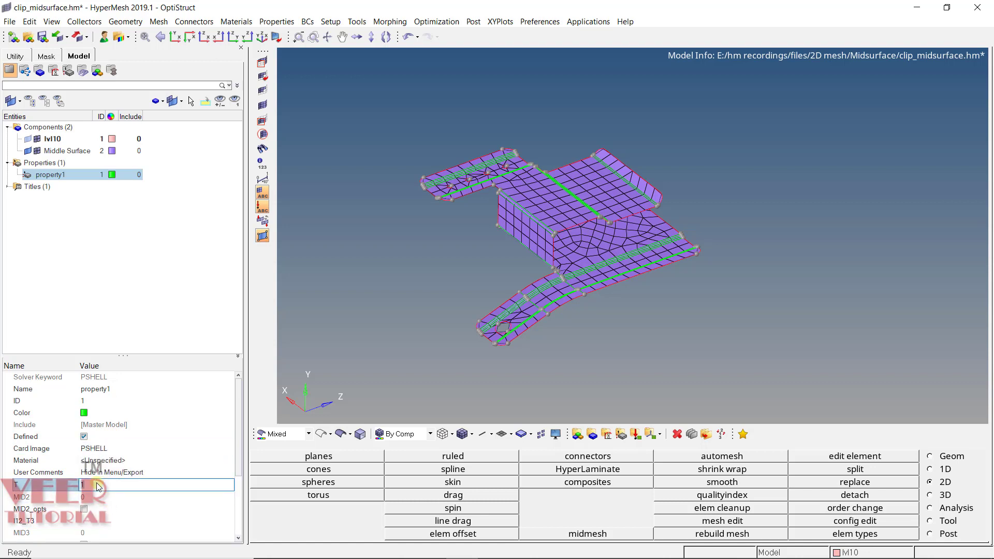
key("Return")
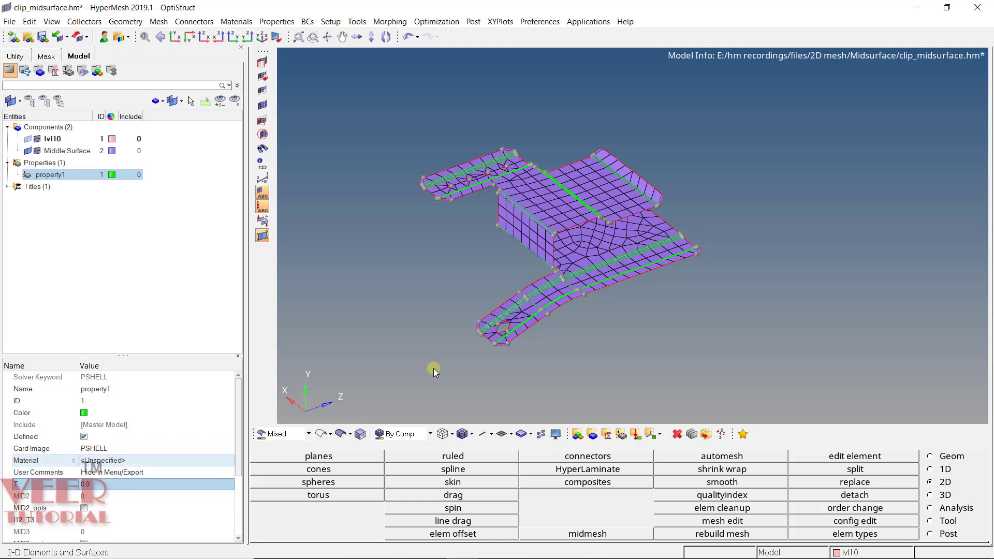
Assign property1 to the Middle Surface component
left_click(73, 150)
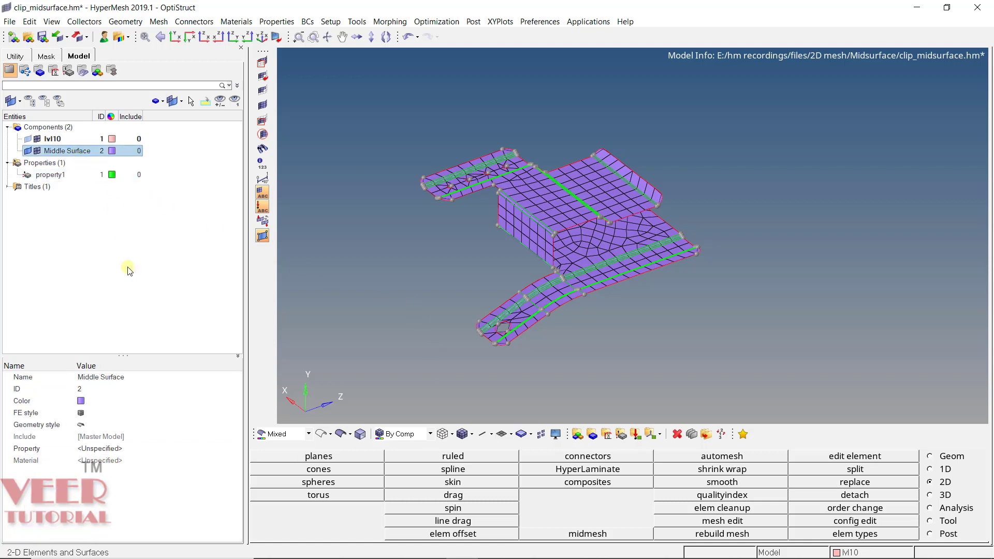
left_click(101, 448)
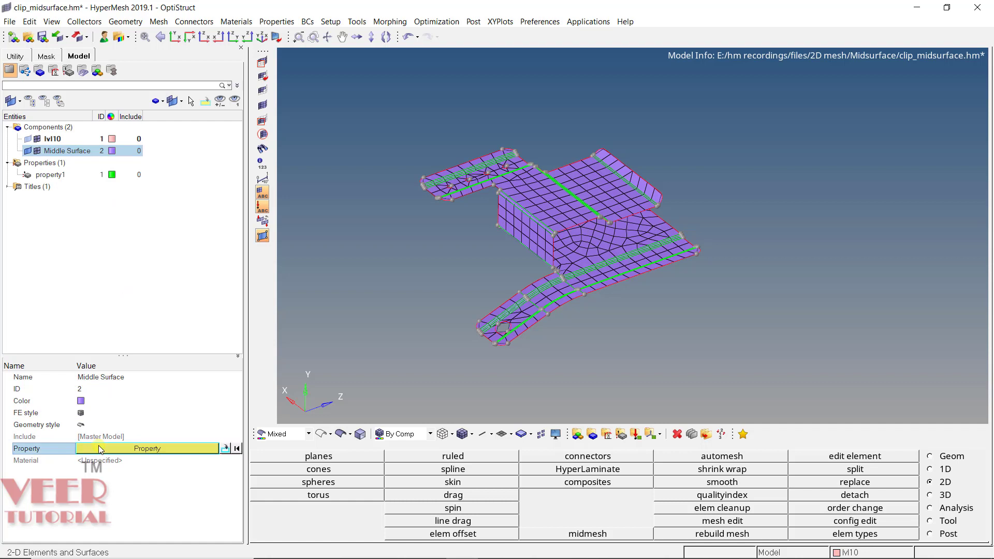
left_click(129, 450)
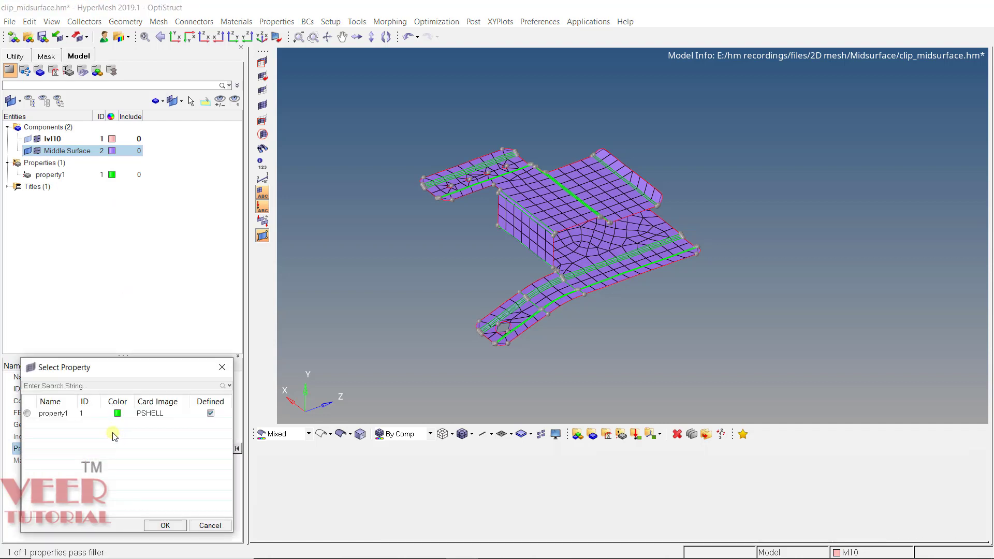
left_click(33, 415)
left_click(166, 525)
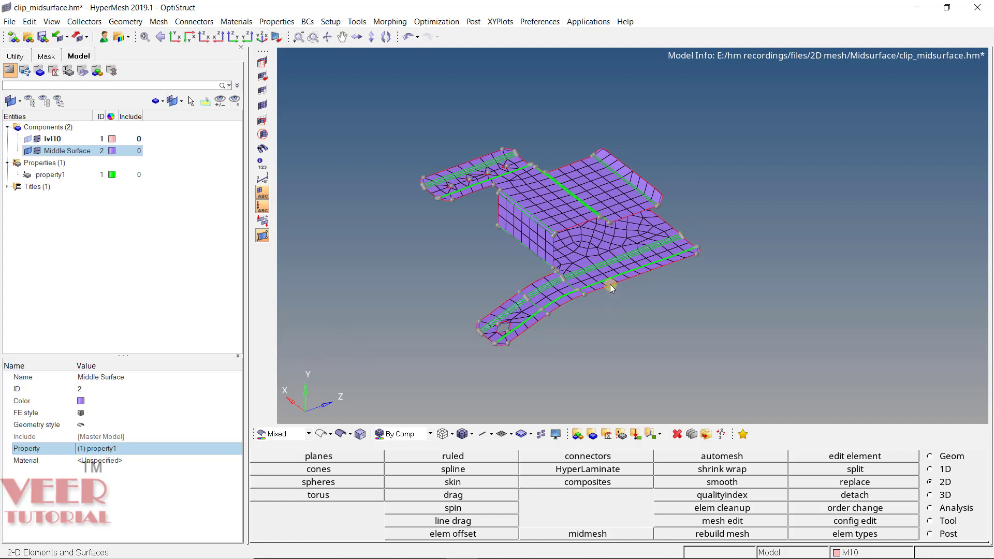
Hide and redisplay the Middle Surface component's elements to check the shell mesh against its surfaces
left_click(40, 152)
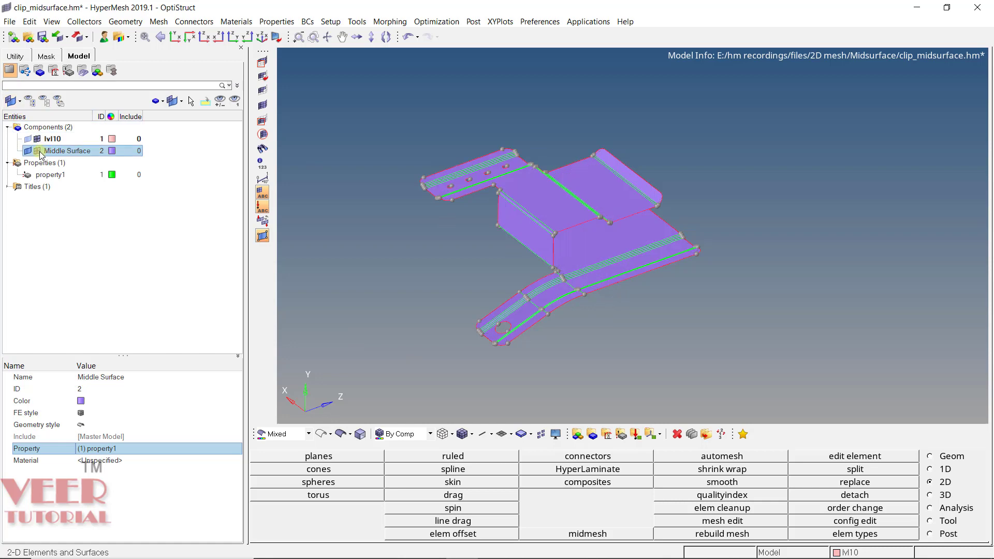
left_click(40, 153)
left_click(40, 152)
left_click(40, 152)
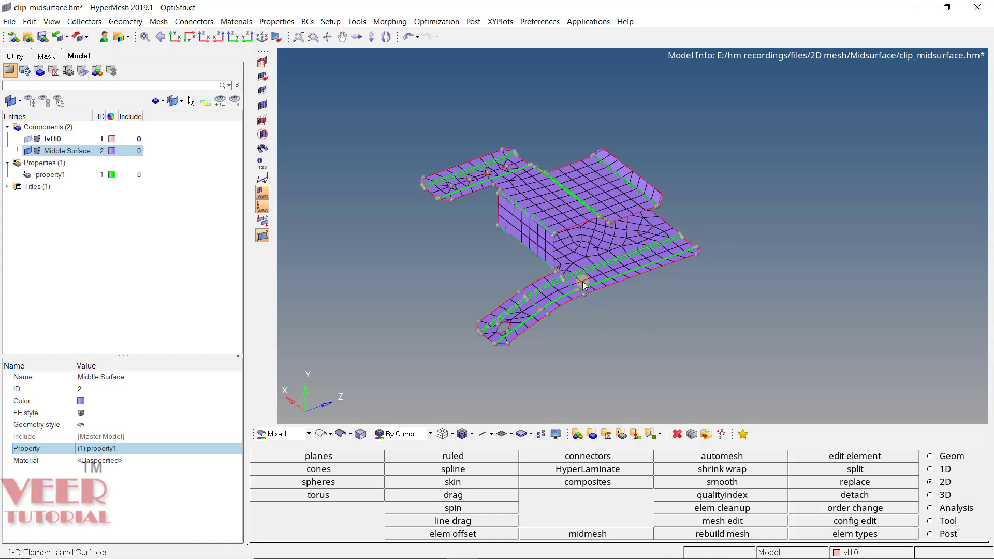
scroll(580, 279, "up", 3)
scroll(603, 267, "down", 2)
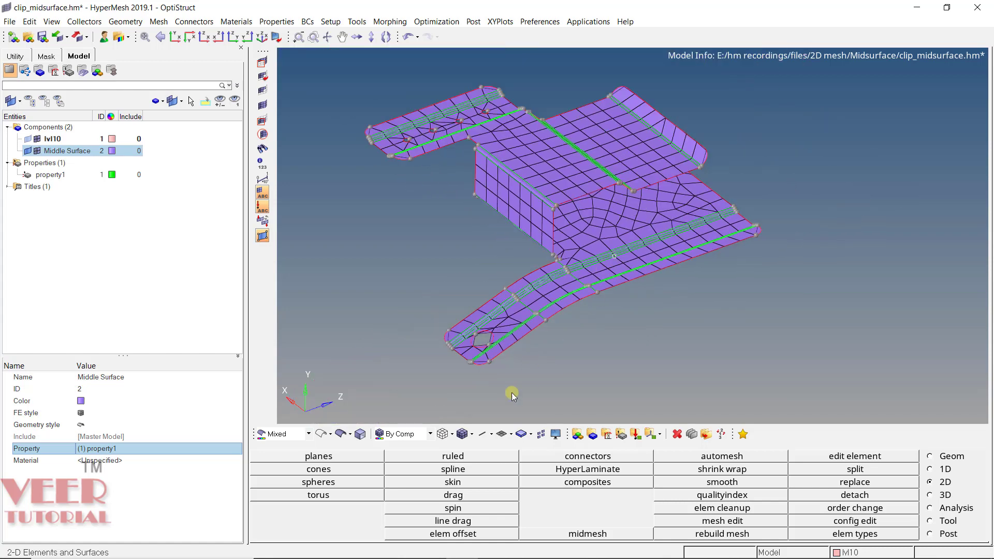
Switch to the 2D detailed element representation and examine the shell thickness at the upper flange's corner
left_click(512, 433)
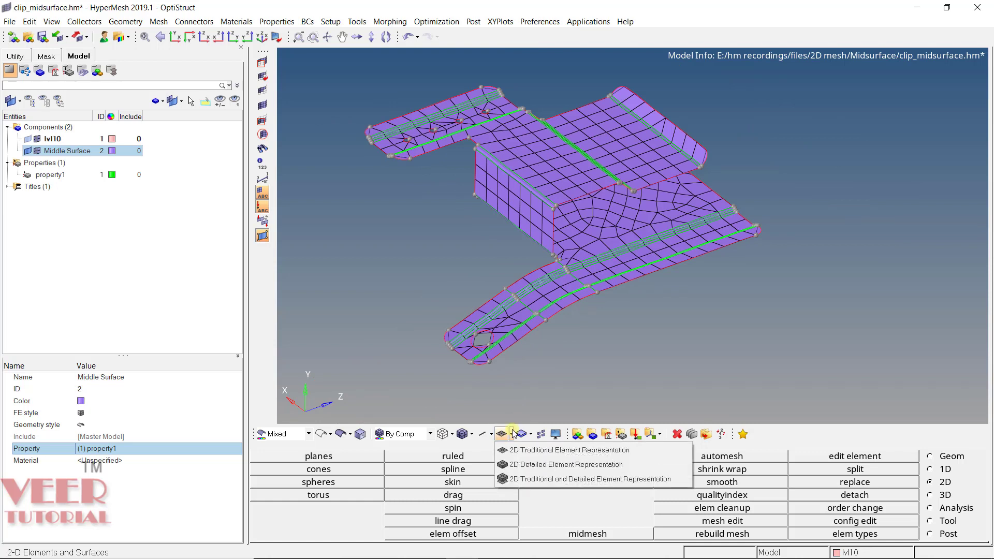
left_click(555, 465)
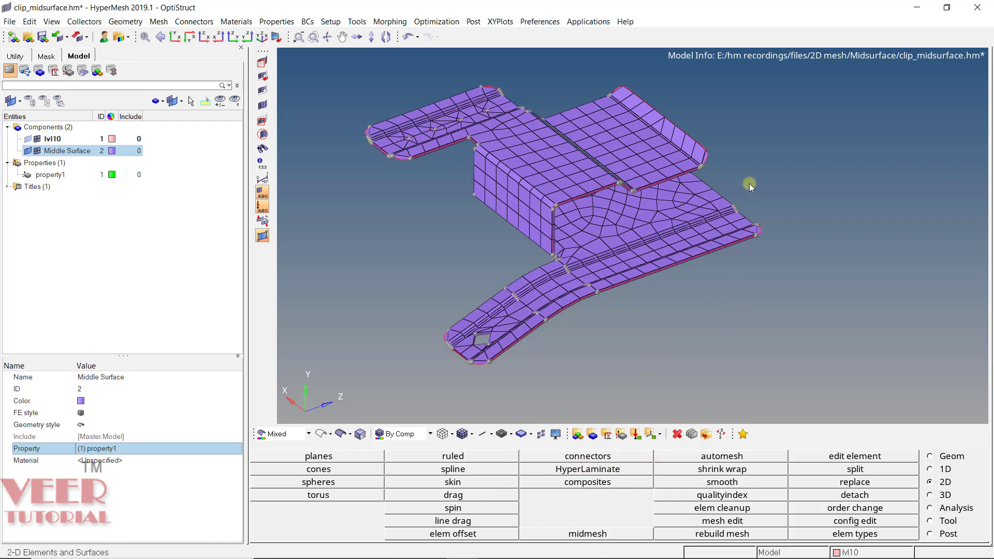
scroll(668, 164, "up", 4)
scroll(656, 142, "up", 2)
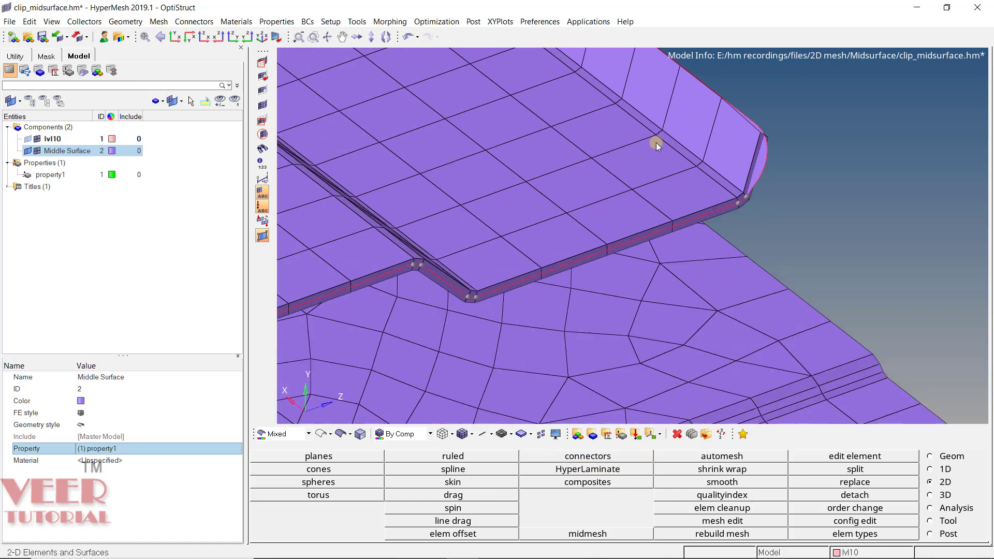
scroll(656, 142, "up", 3)
scroll(688, 150, "up", 2)
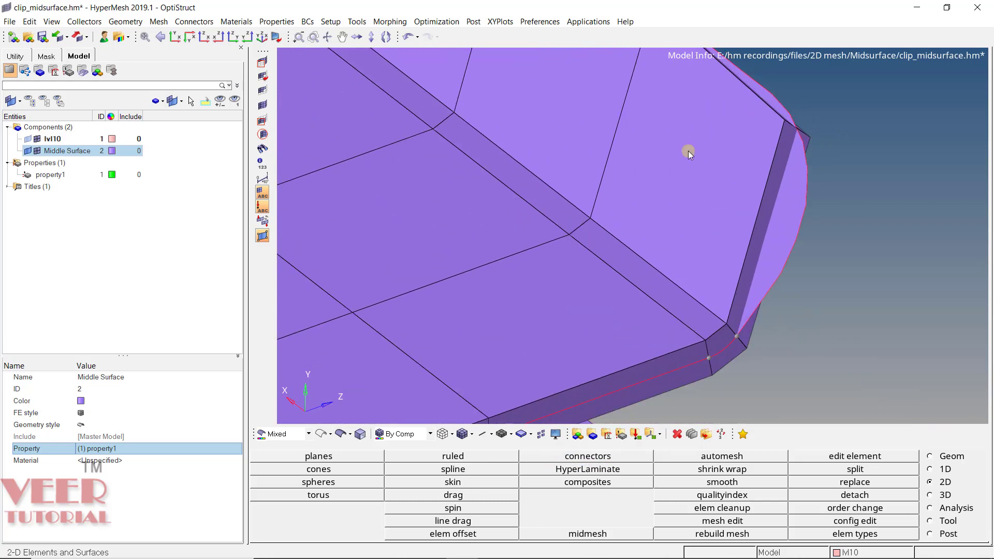
Display the lvl10 component's geometry and compare the shell thickness with the original sheet along the upper flange and the lower arm's end
left_click(28, 139)
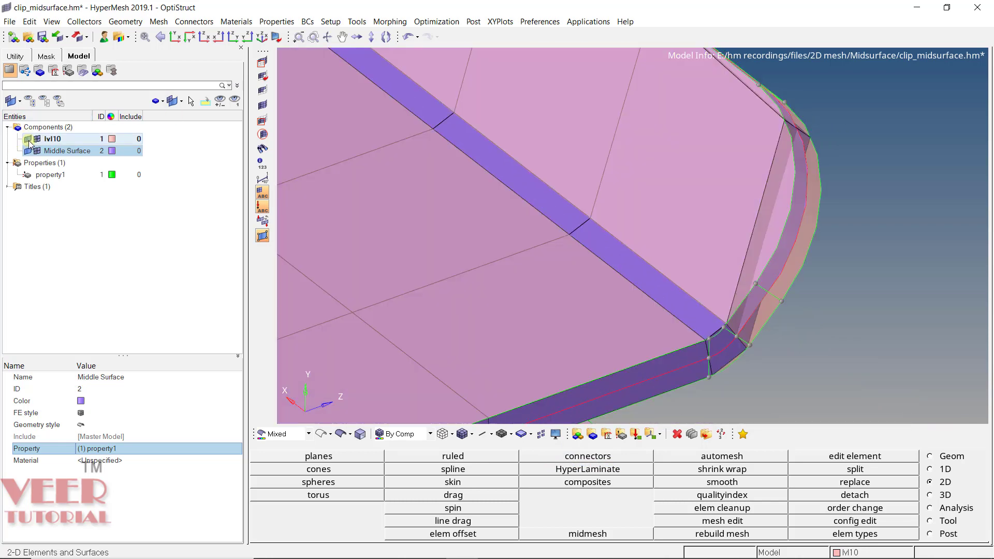
scroll(808, 171, "down", 10)
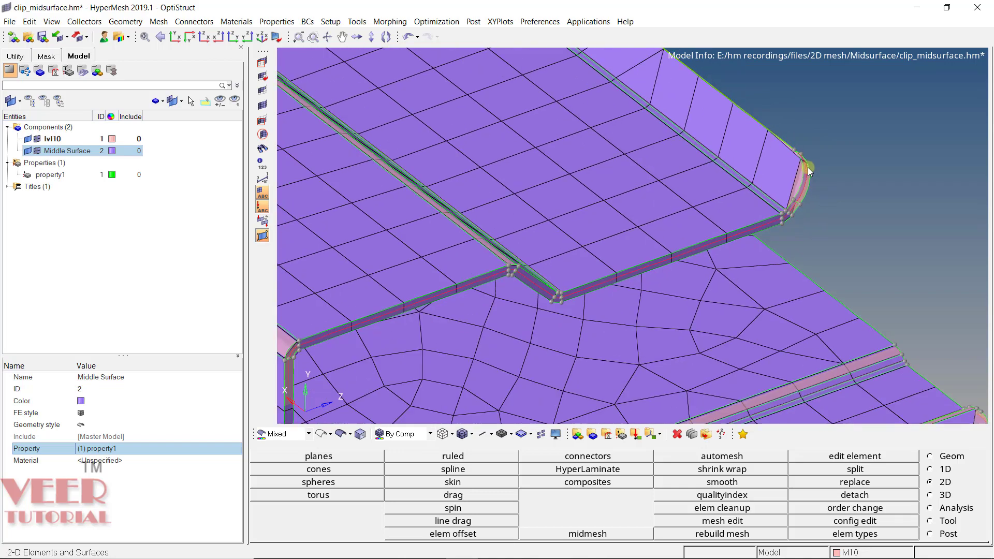
scroll(728, 182, "up", 3)
scroll(698, 205, "down", 3)
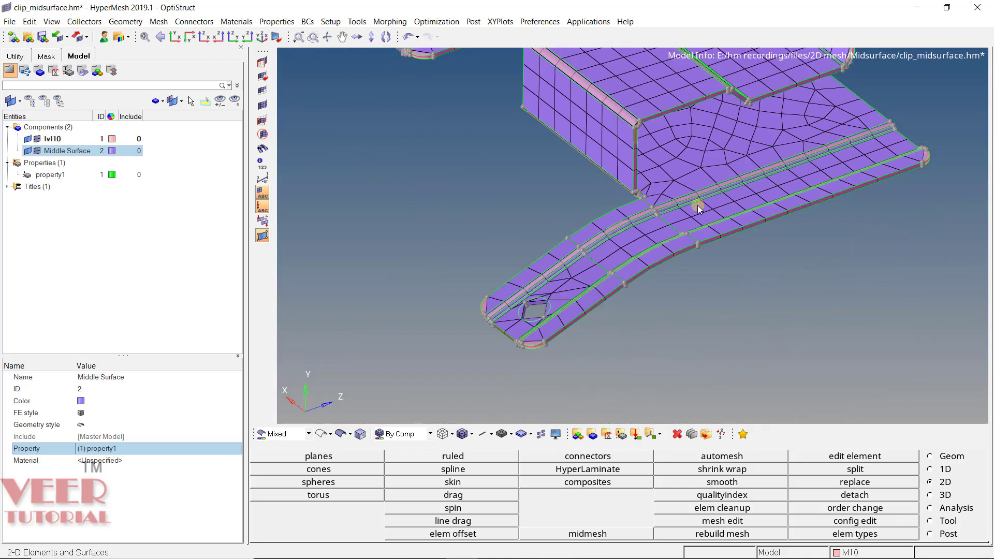
scroll(623, 251, "up", 5)
scroll(402, 202, "up", 4)
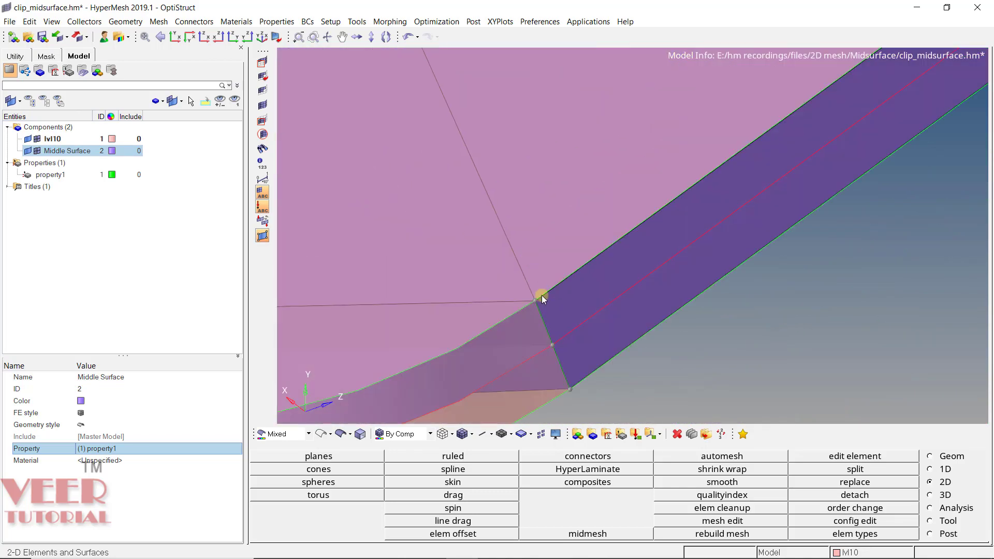
scroll(542, 295, "down", 5)
scroll(519, 293, "down", 2)
scroll(522, 300, "up", 3)
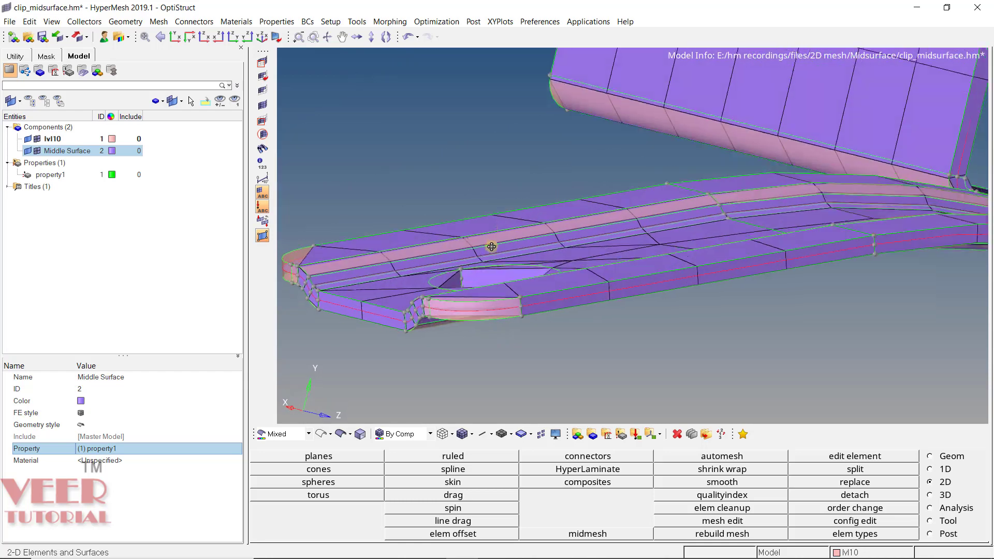
scroll(524, 305, "down", 3)
scroll(527, 311, "up", 5)
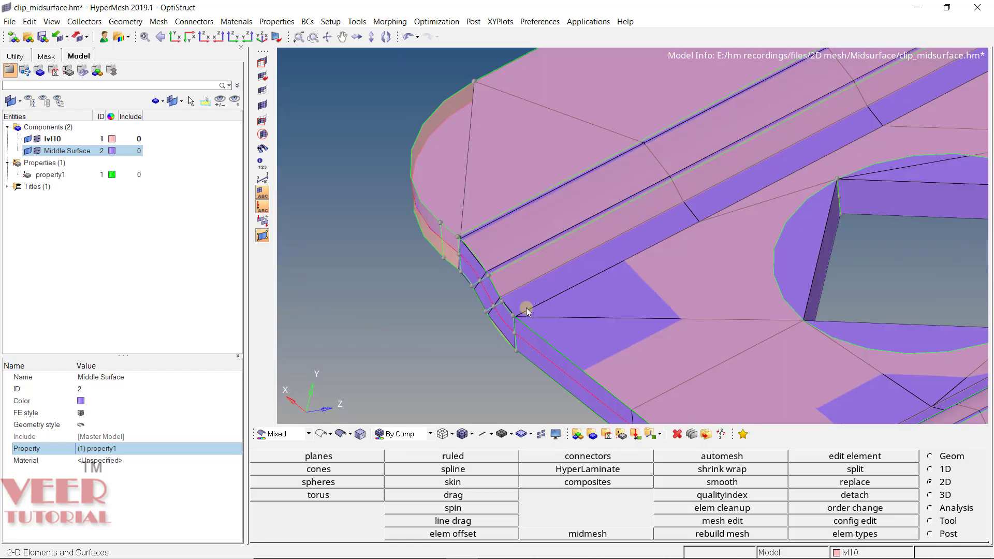
scroll(403, 254, "down", 6)
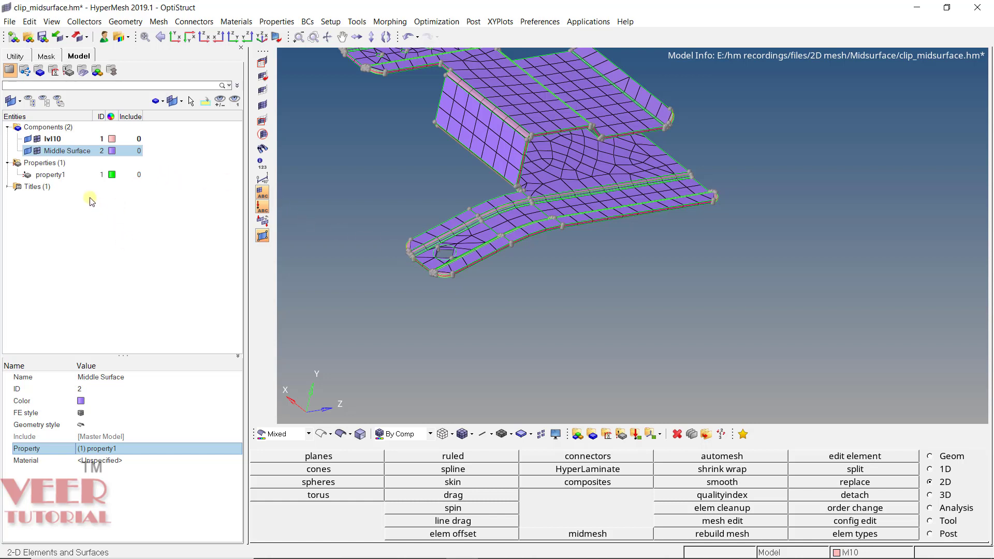
Delete property1 and the meshed Middle Surface component from the model
left_click(61, 175)
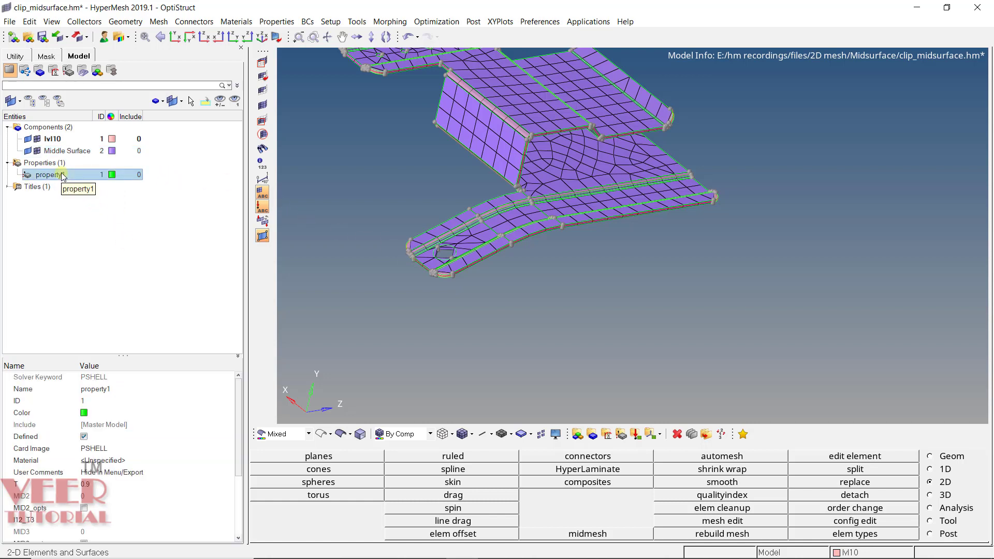
right_click(61, 175)
left_click(150, 346)
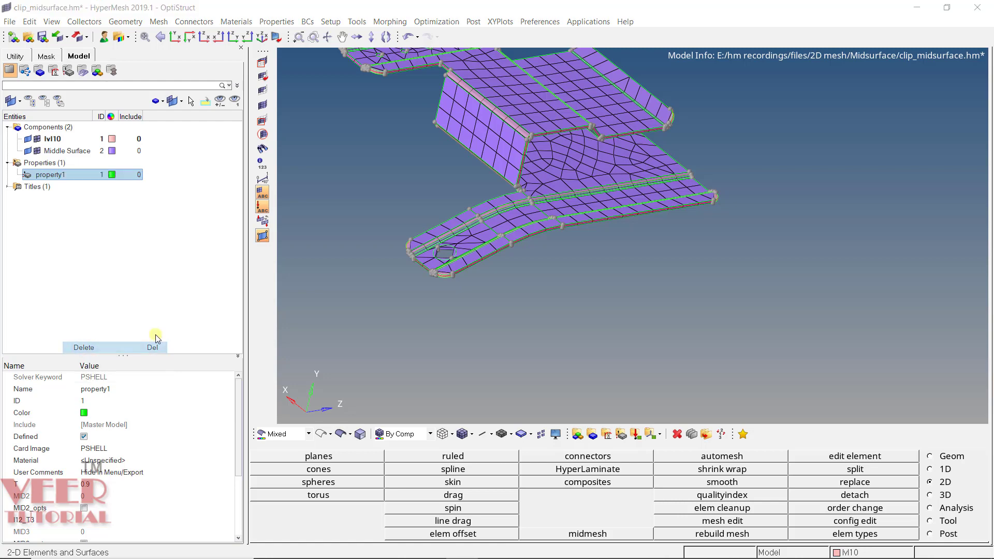
left_click(472, 320)
left_click(61, 150)
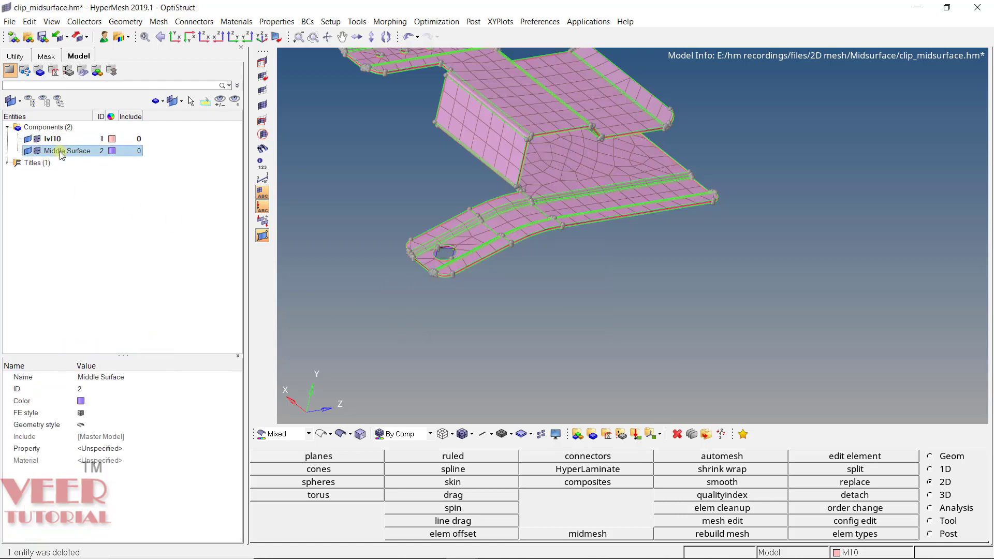
right_click(60, 152)
left_click(151, 349)
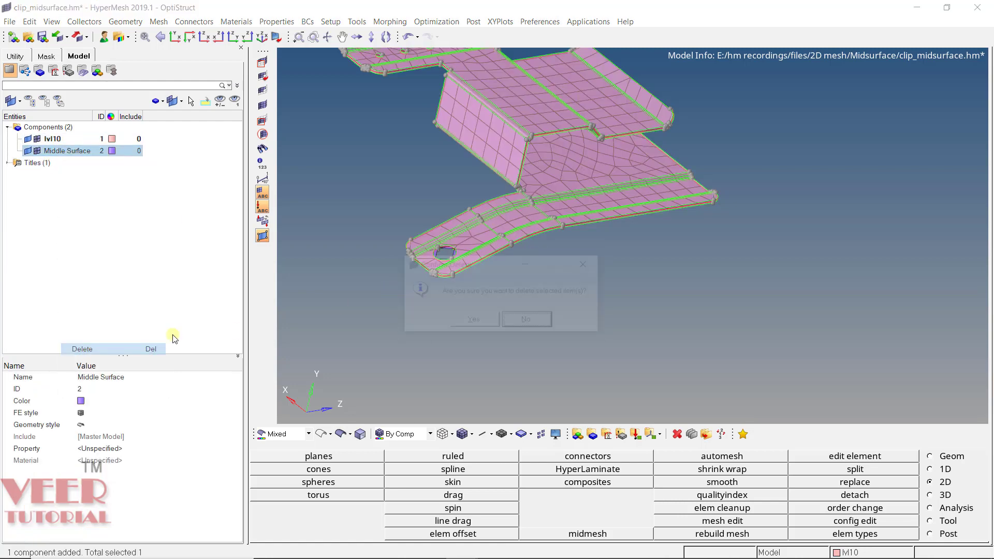
left_click(464, 317)
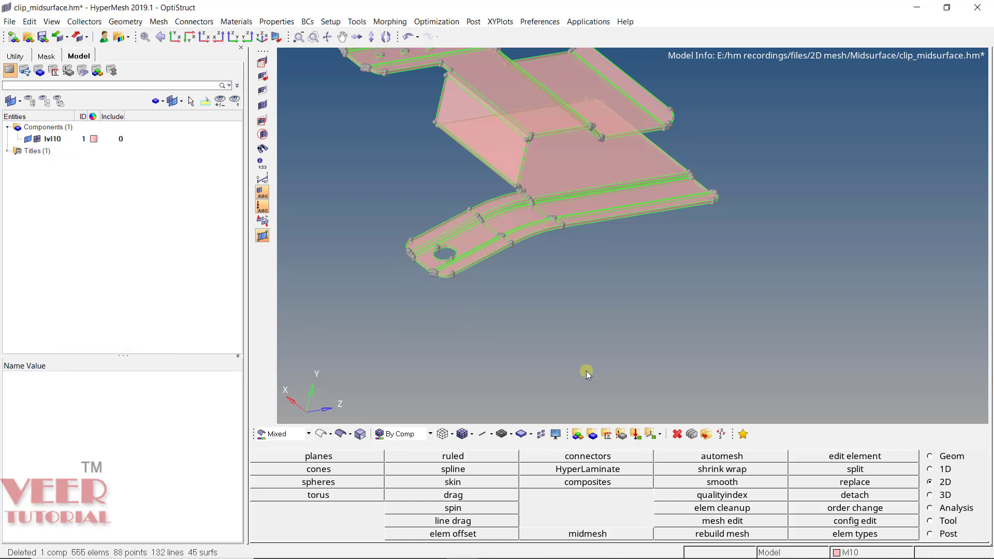
Start a surface-pair midsurface extraction with the final edit tools and pick the top face of the flat tab beside the rounded lip as side1
left_click(945, 456)
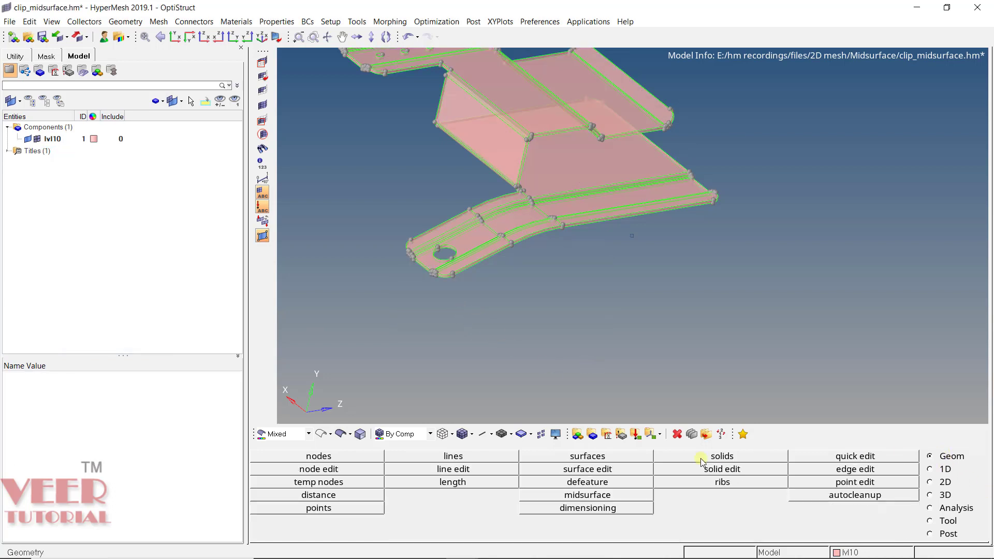
left_click(598, 496)
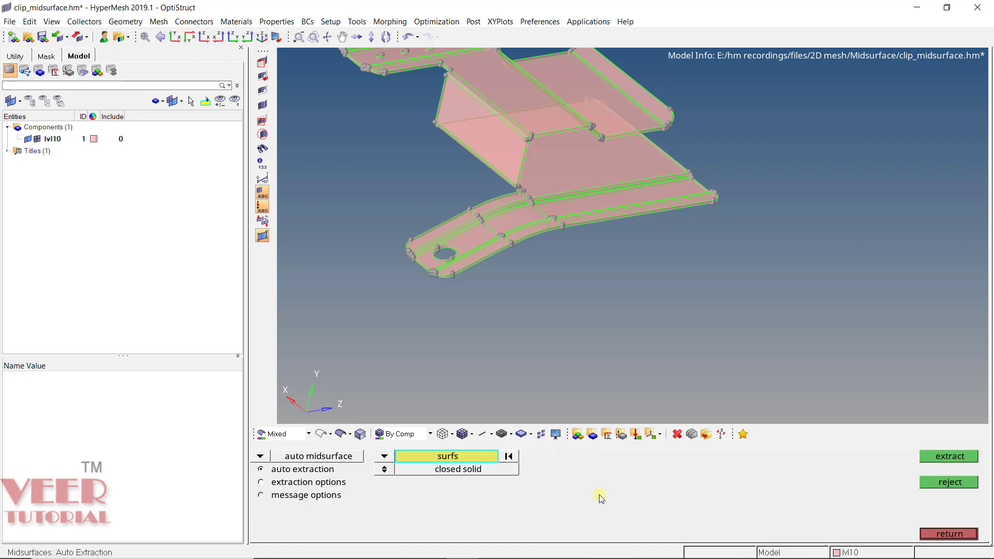
left_click(260, 457)
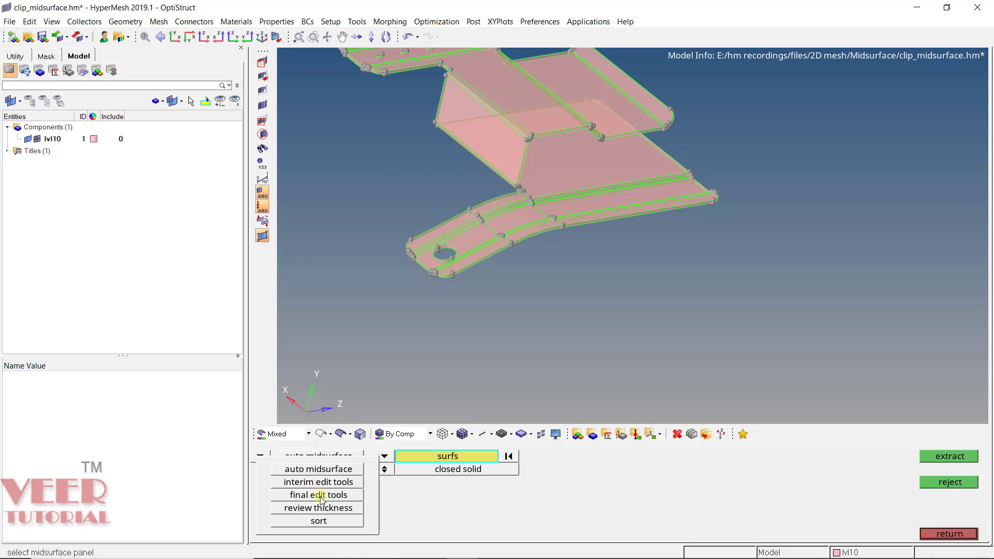
left_click(321, 495)
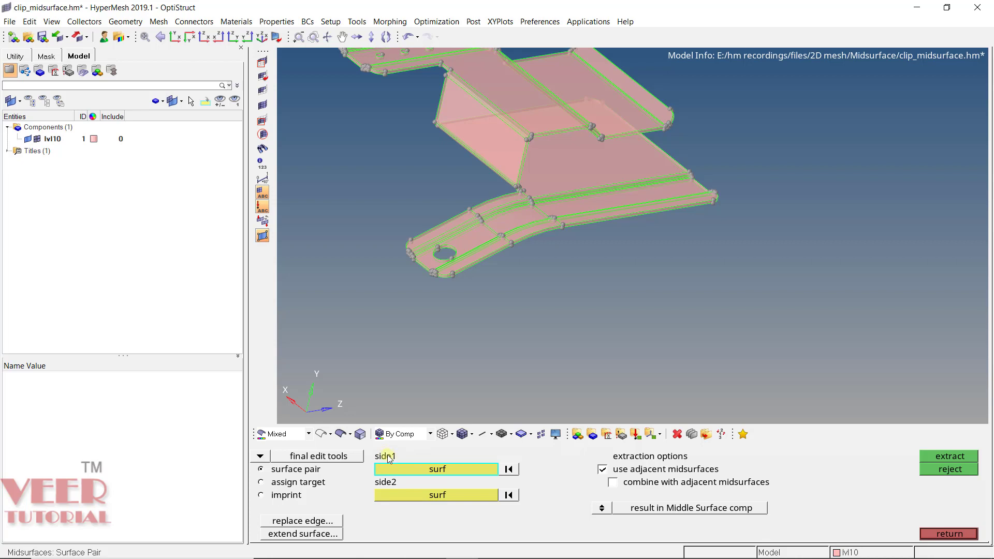
left_click(488, 382)
scroll(596, 296, "down", 3)
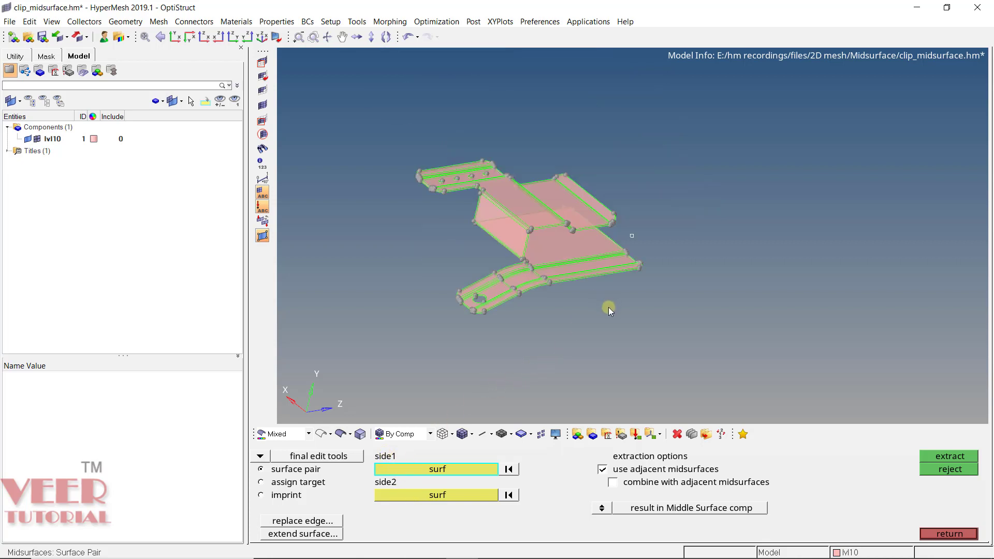
scroll(586, 200, "up", 3)
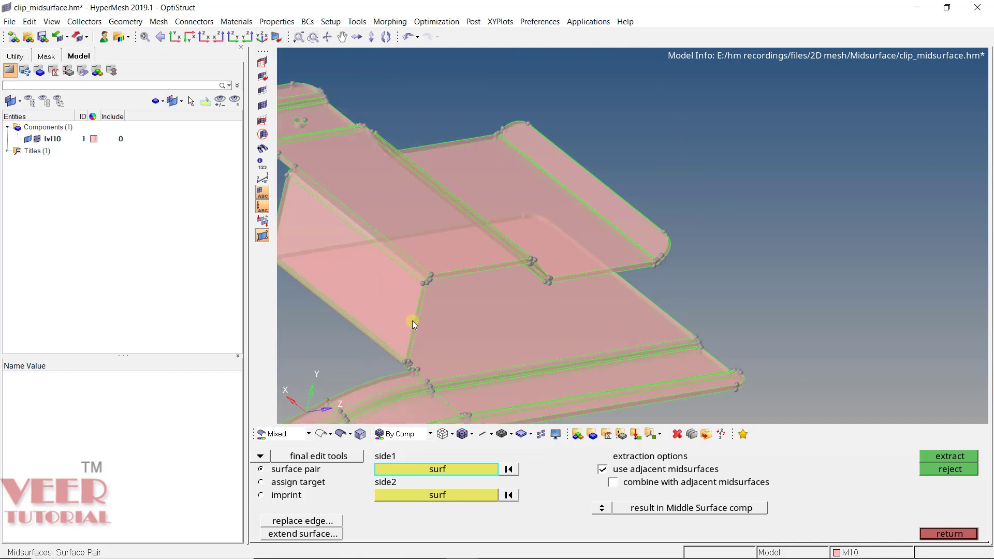
left_click_drag(412, 321, 545, 285, "ctrl")
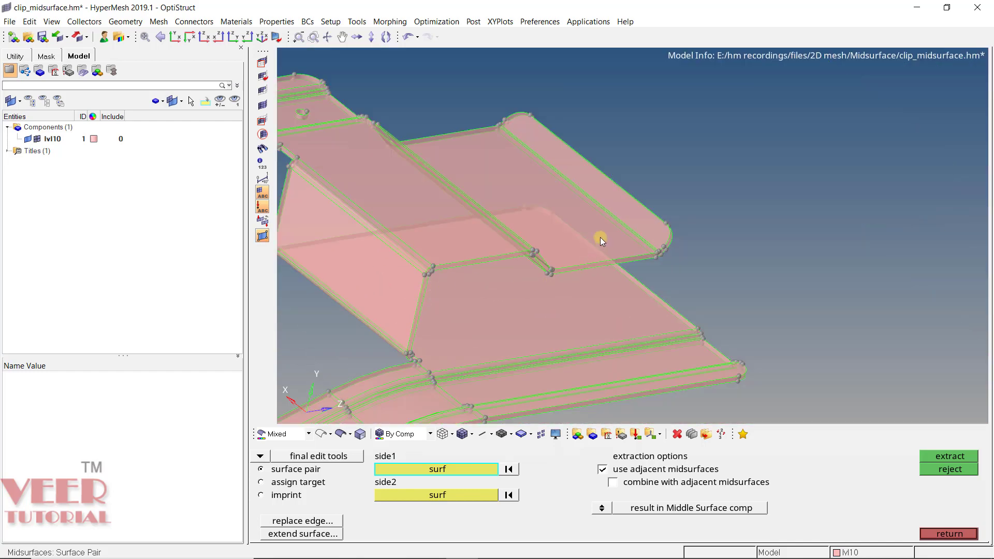
mouse_move(601, 237)
left_mouse_down("ctrl")
mouse_move(534, 226)
mouse_move(553, 233)
mouse_move(588, 215)
mouse_move(588, 266)
mouse_move(586, 215)
mouse_move(554, 250)
left_mouse_up("ctrl")
scroll(588, 265, "up", 3)
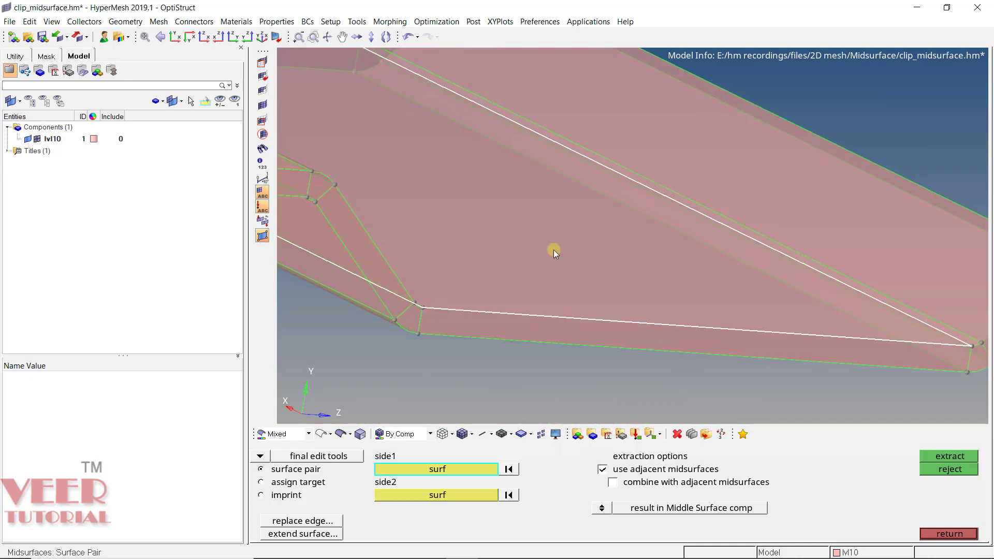
left_click(554, 250)
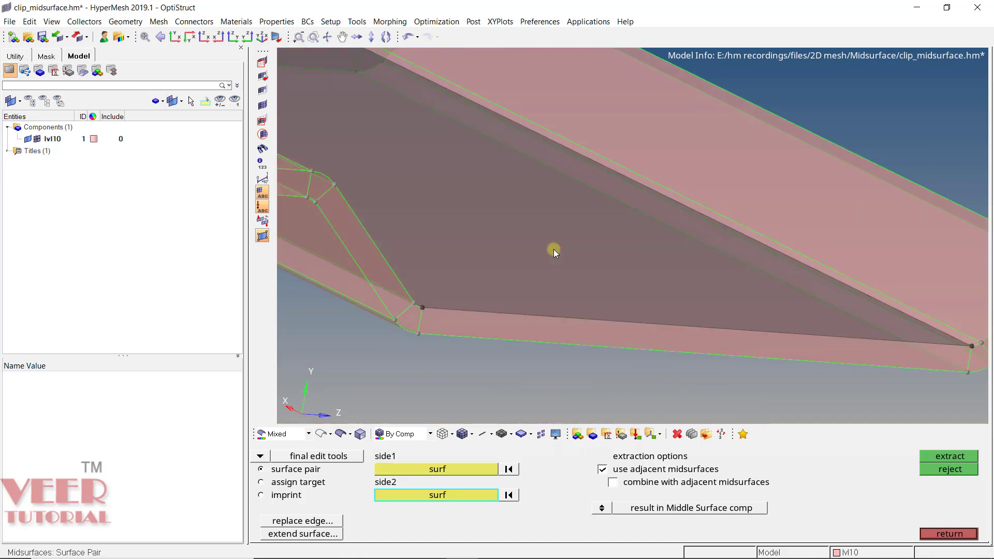
left_click(508, 469)
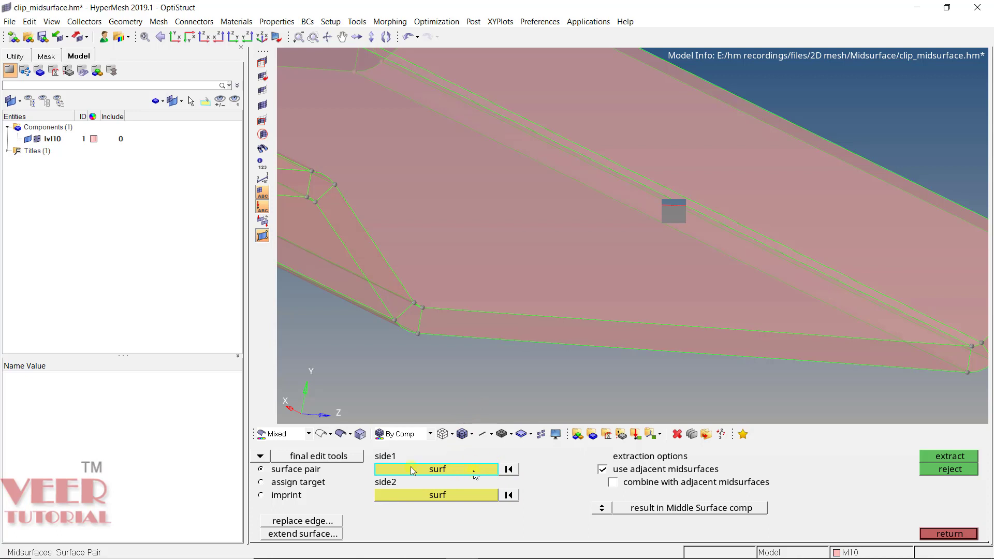
left_click(586, 275)
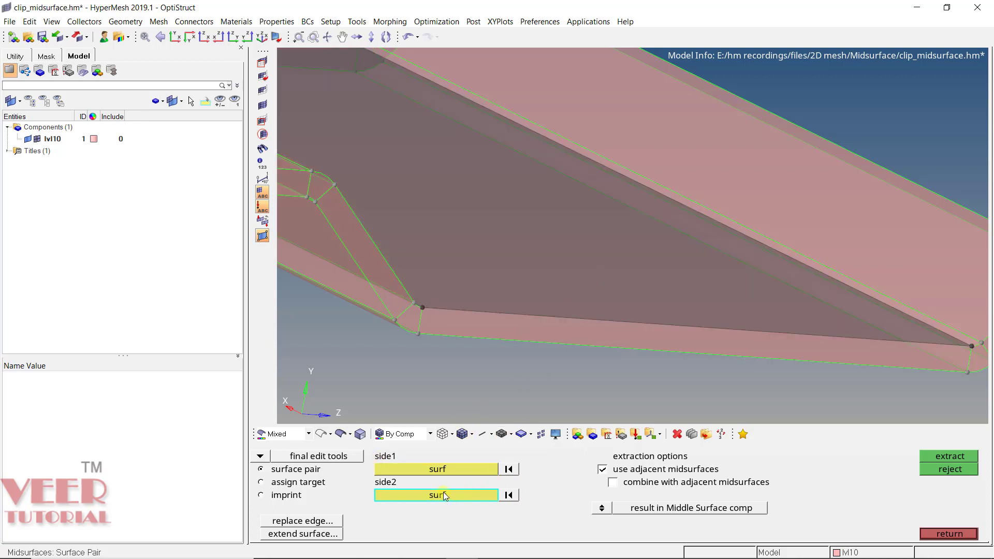
Pick the opposite underside face of the flat tab as side2 and extract the midsurface into the Middle Surface component
scroll(490, 266, "down", 3)
mouse_move(495, 266)
left_mouse_down("ctrl")
mouse_move(497, 274)
mouse_move(378, 234)
mouse_move(398, 261)
left_mouse_up("ctrl")
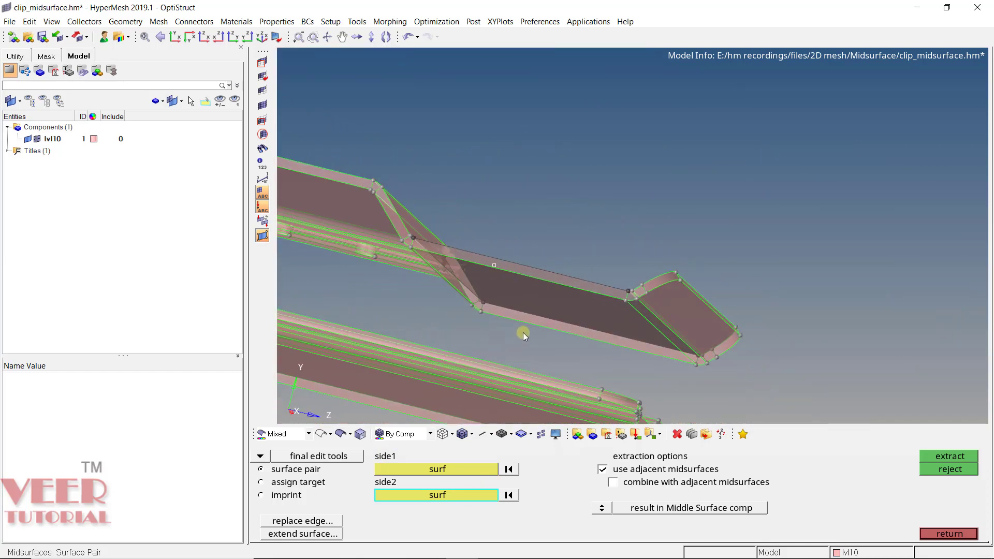
scroll(548, 297, "up", 3)
left_click(551, 295)
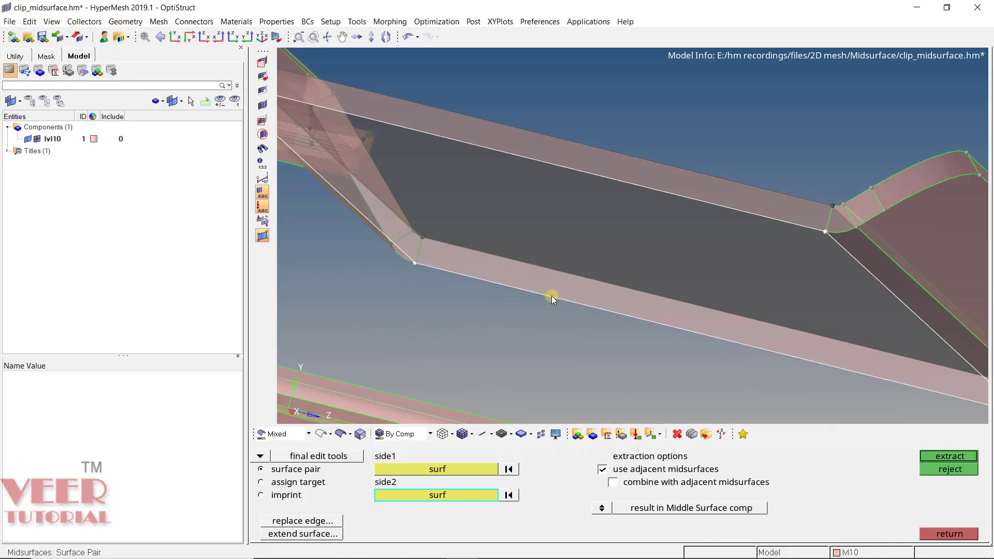
left_click(960, 456)
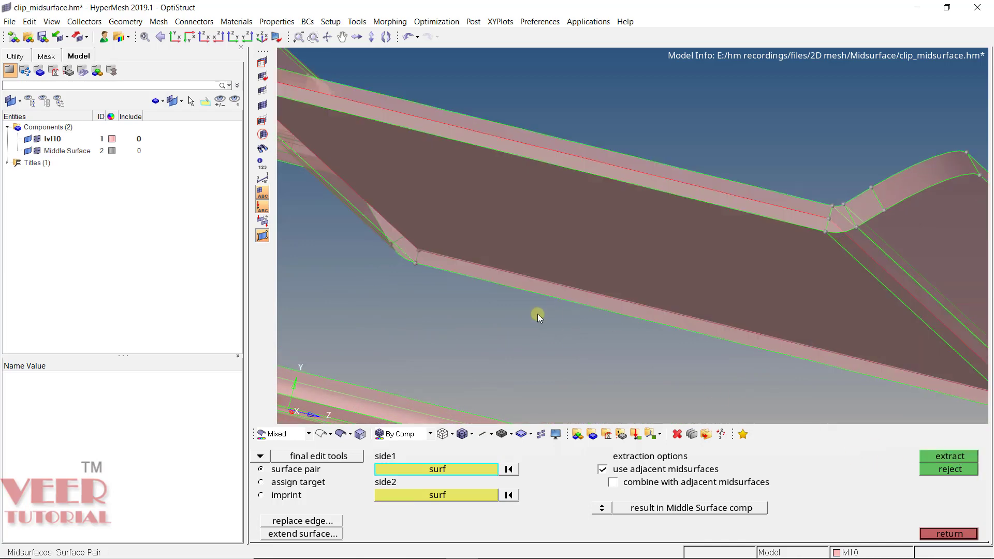
Examine the tab's midsurface between its faces, isolate the Middle Surface component to view it alone, and redisplay the lvl10 geometry
mouse_move(604, 241)
left_mouse_down("ctrl")
mouse_move(459, 244)
mouse_move(579, 237)
mouse_move(594, 282)
mouse_move(610, 291)
mouse_move(687, 255)
mouse_move(794, 174)
left_mouse_up("ctrl")
scroll(859, 147, "up", 5)
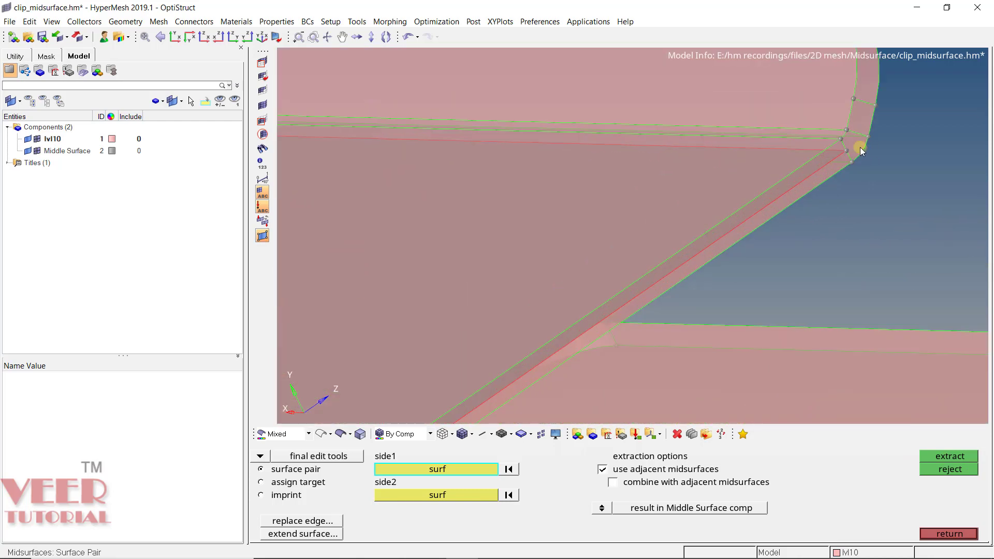
scroll(730, 241, "down", 6)
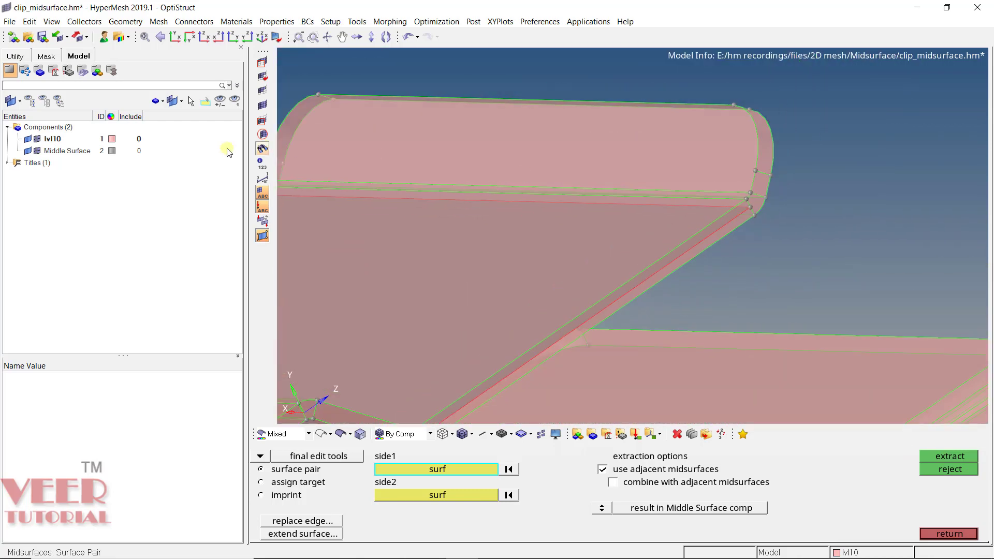
left_click(85, 153)
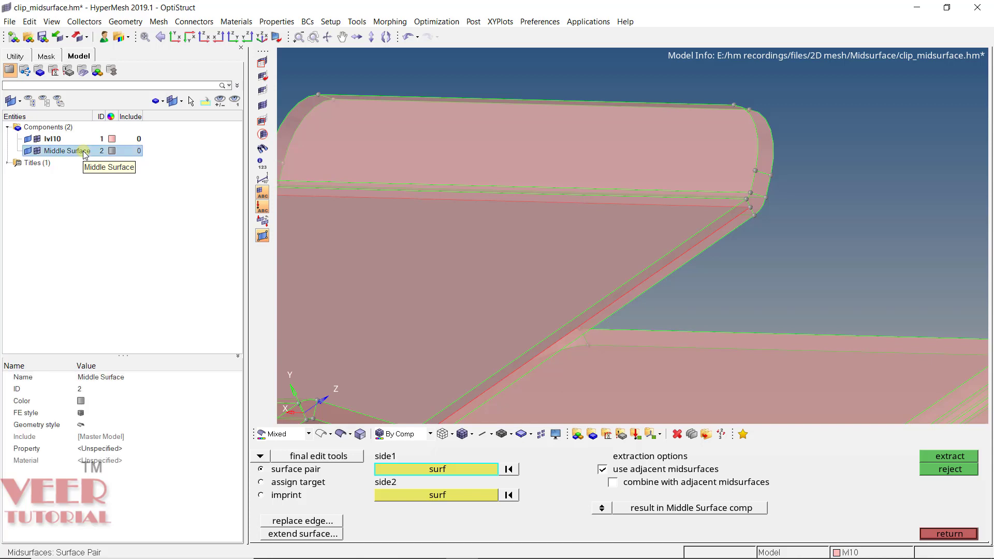
right_click(85, 154)
left_click(120, 264)
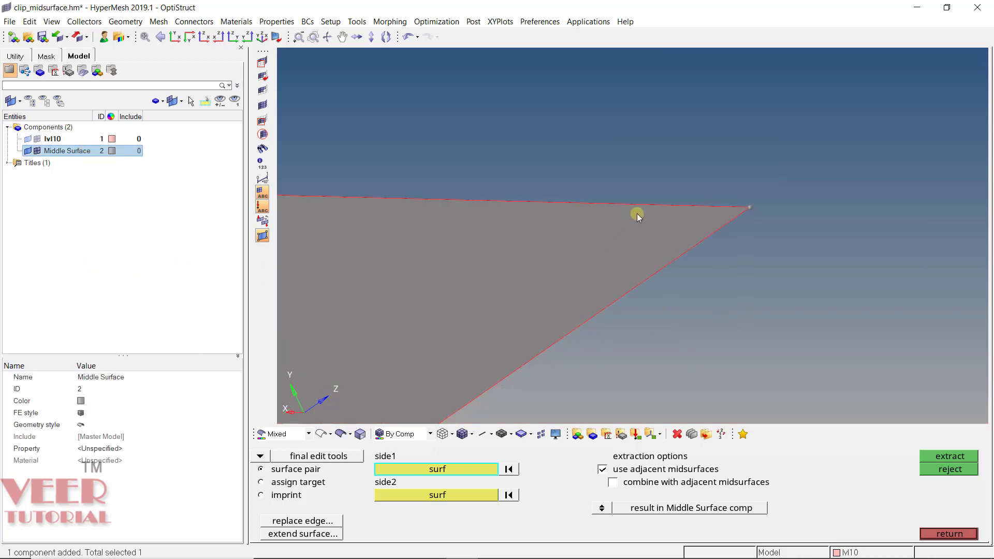
scroll(693, 192, "down", 5)
left_click_drag(725, 193, 741, 205, "ctrl")
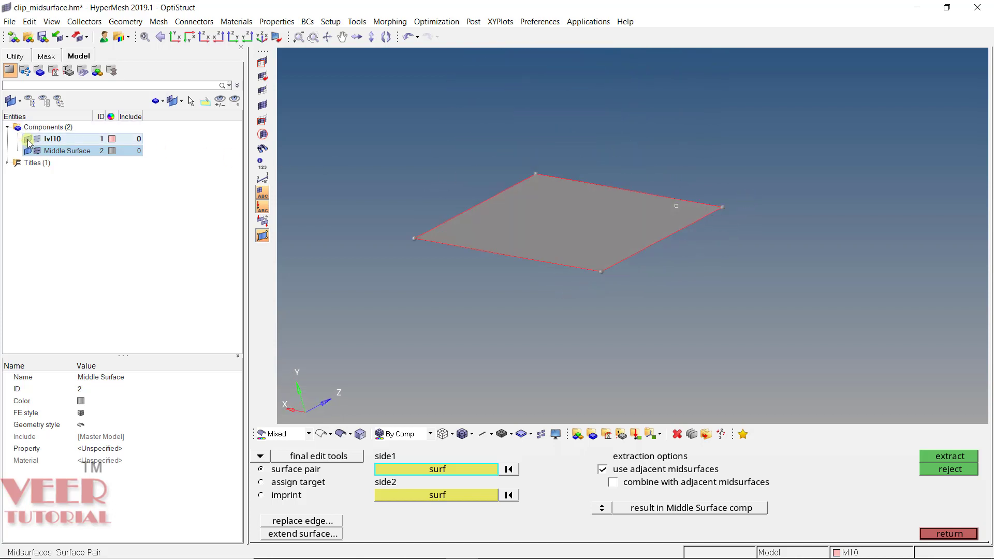
left_click(35, 141)
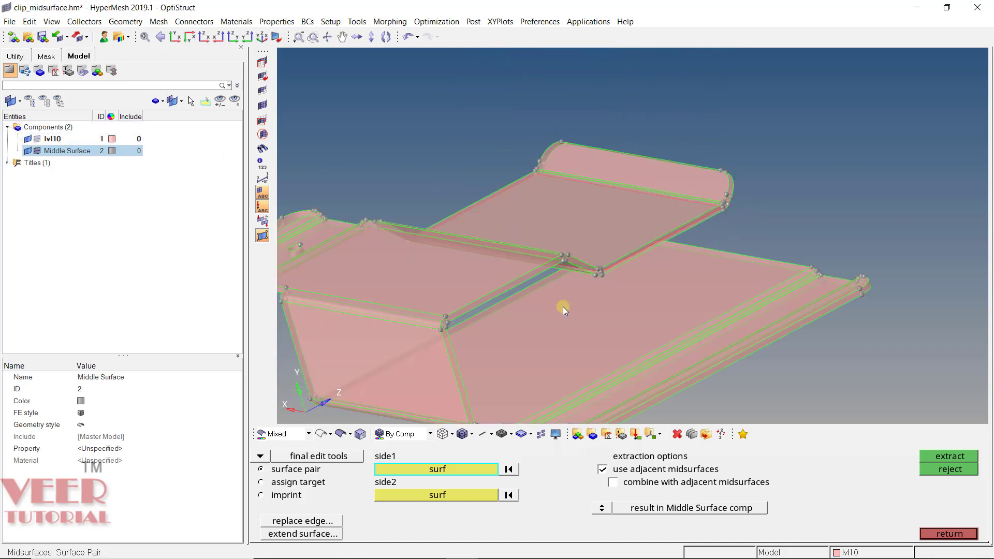